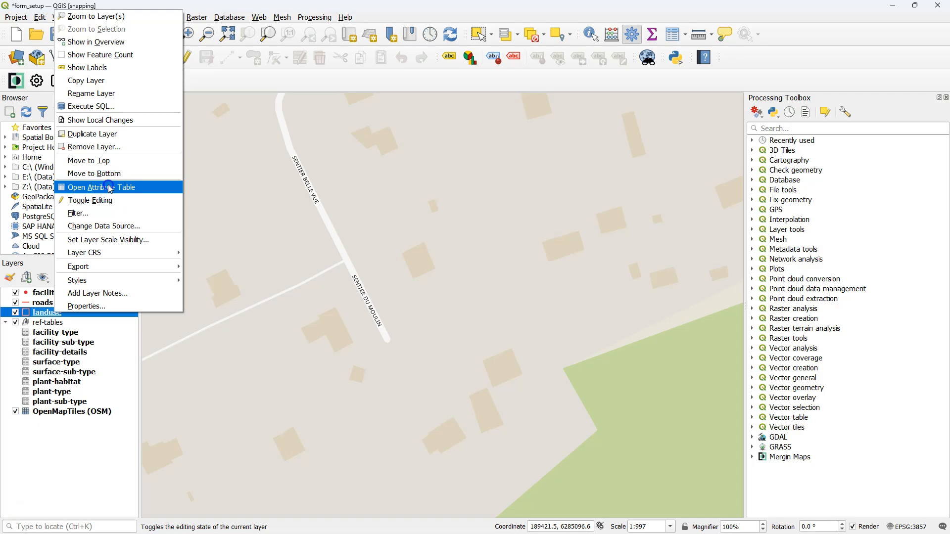
# - Review the attribute tables of the landuse layer and the plant-habitat reference table
pyautogui.moveTo(363, 371); pyautogui.dragTo(406, 363)
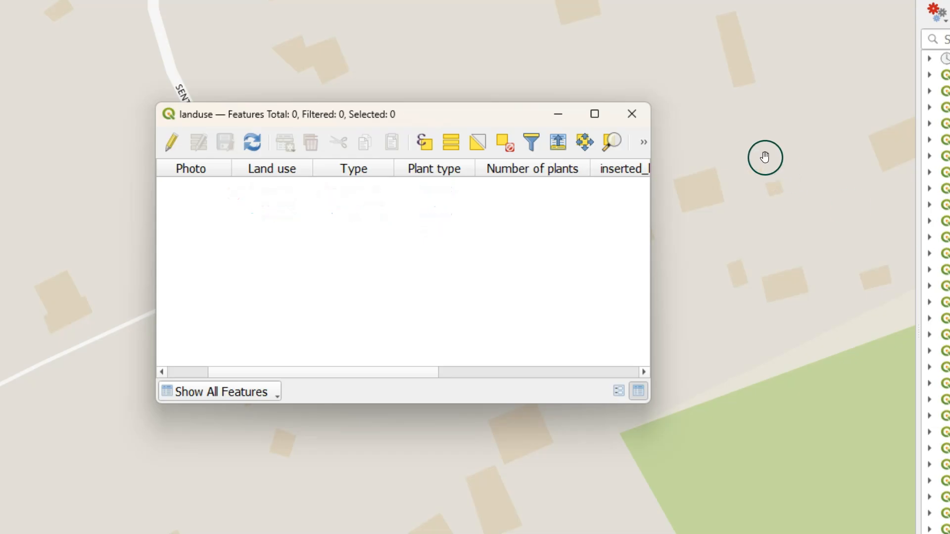
pyautogui.click(631, 114)
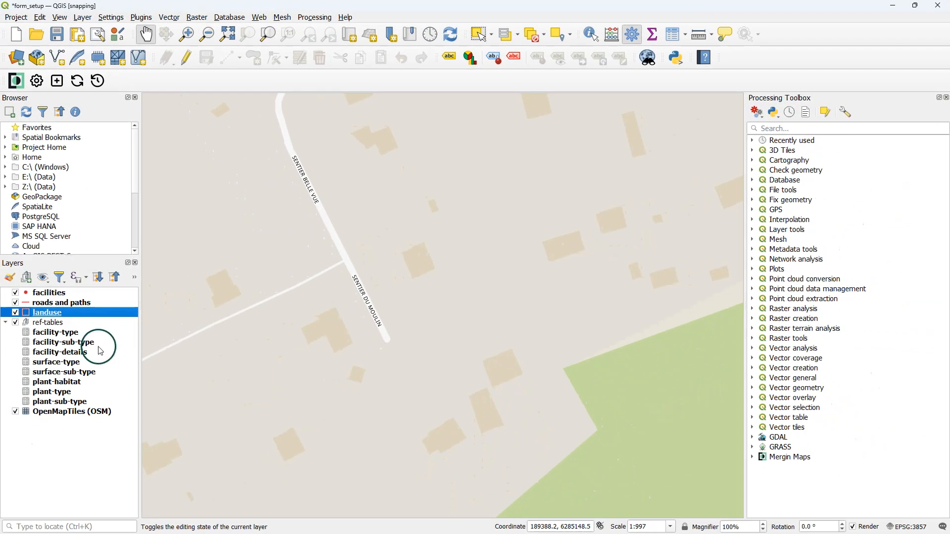
pyautogui.rightClick(67, 382)
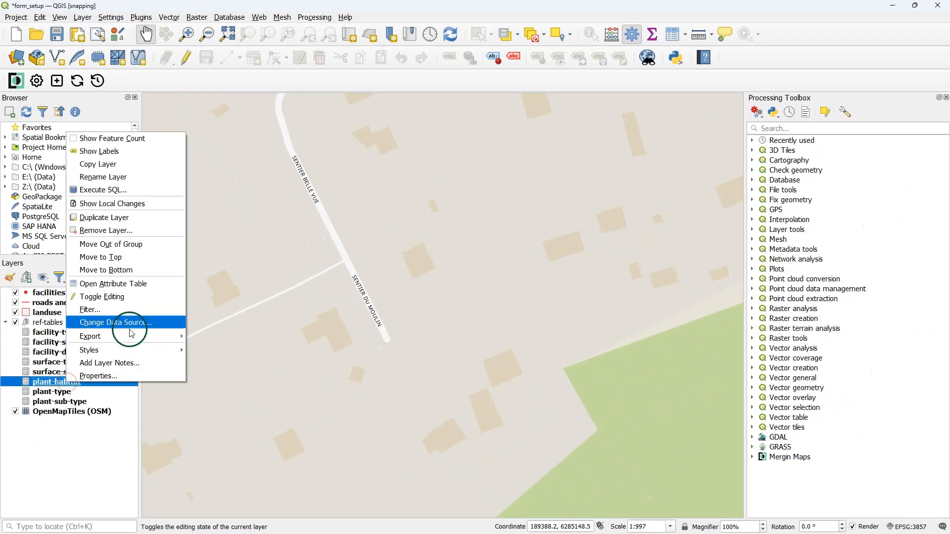
pyautogui.click(133, 284)
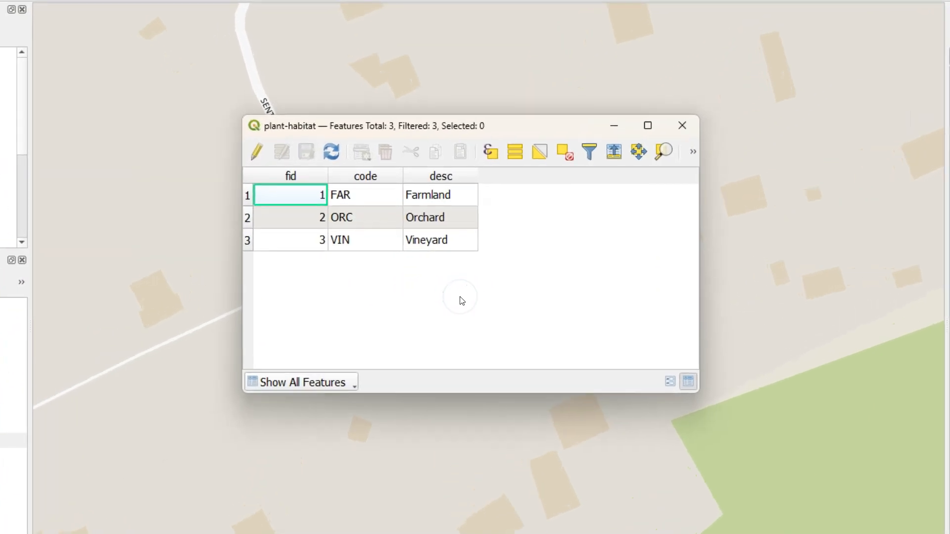
pyautogui.click(496, 297)
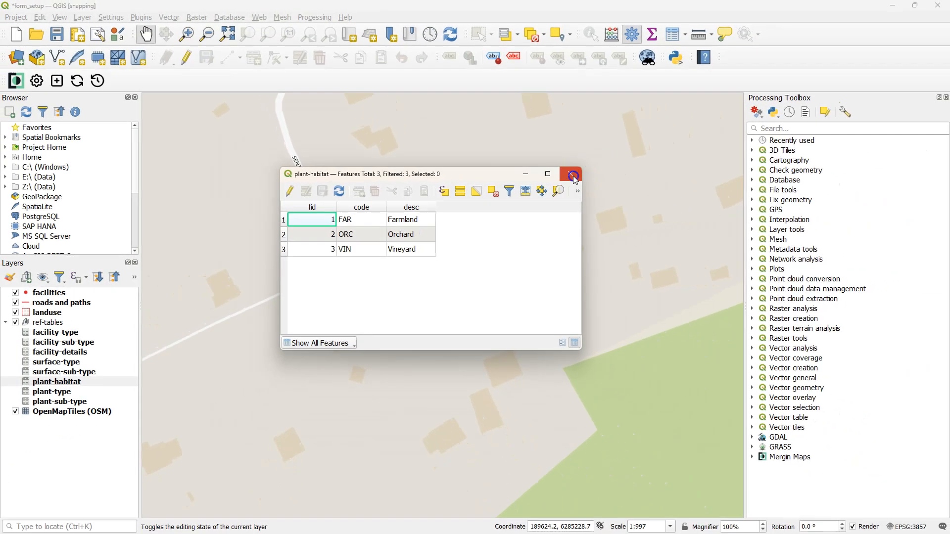
pyautogui.click(682, 125)
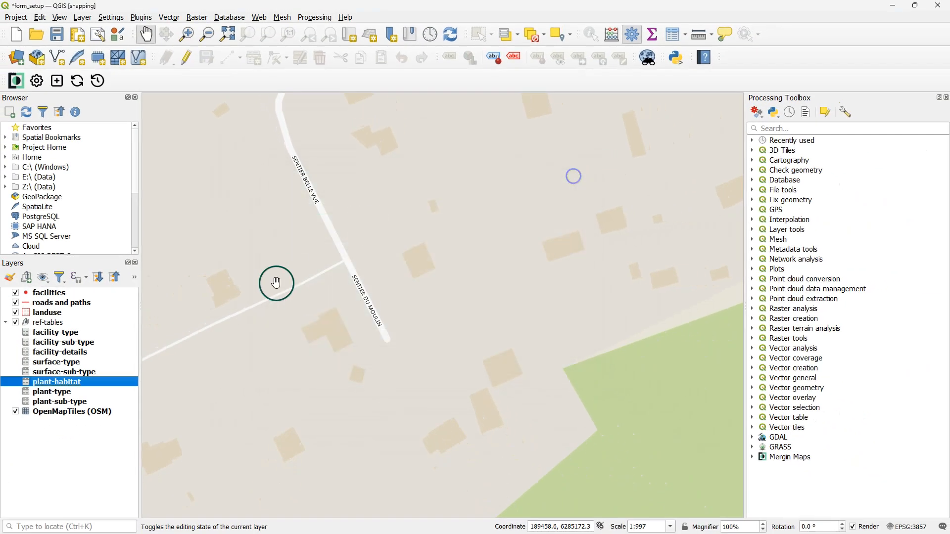
# - Review the attribute tables of the plant-type and plant-sub-type reference layers
pyautogui.rightClick(54, 393)
pyautogui.click(92, 299)
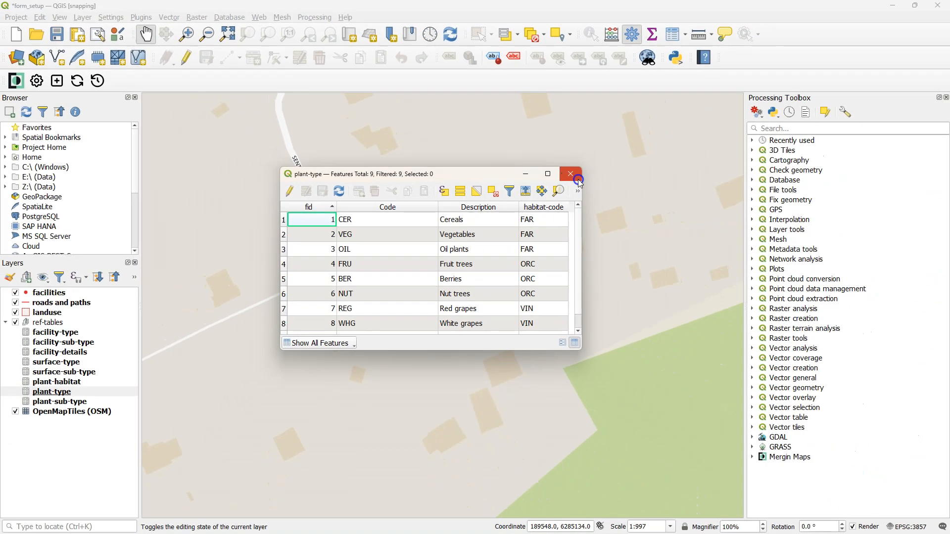
pyautogui.click(702, 116)
pyautogui.rightClick(81, 402)
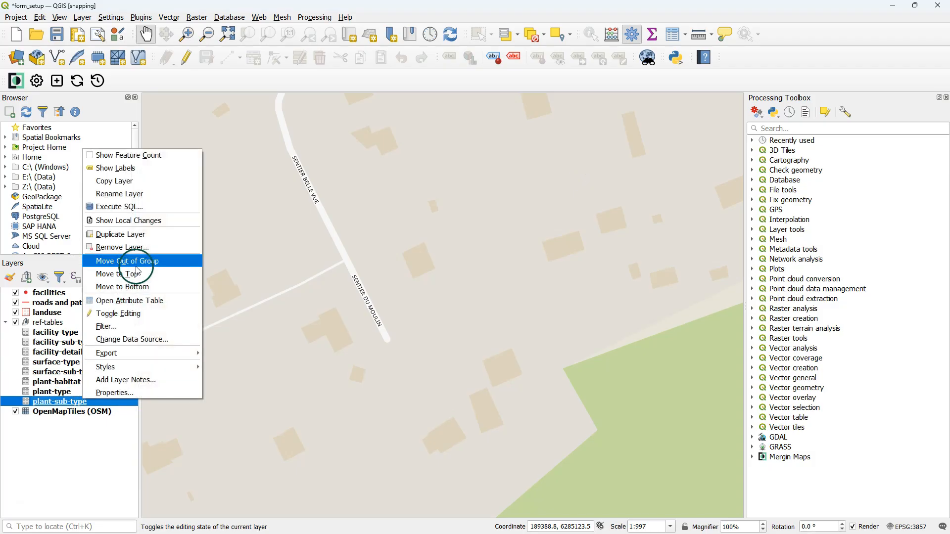
pyautogui.click(134, 302)
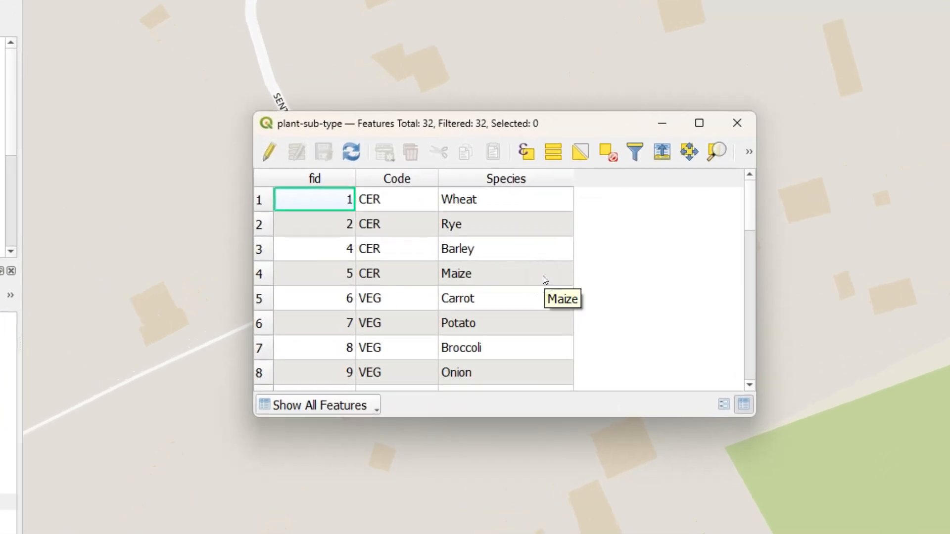
pyautogui.click(694, 323)
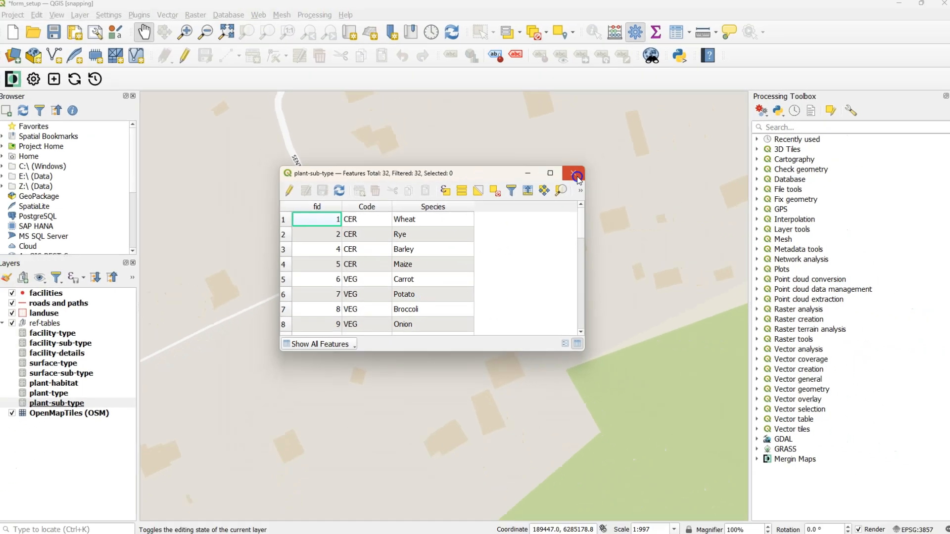
pyautogui.click(742, 128)
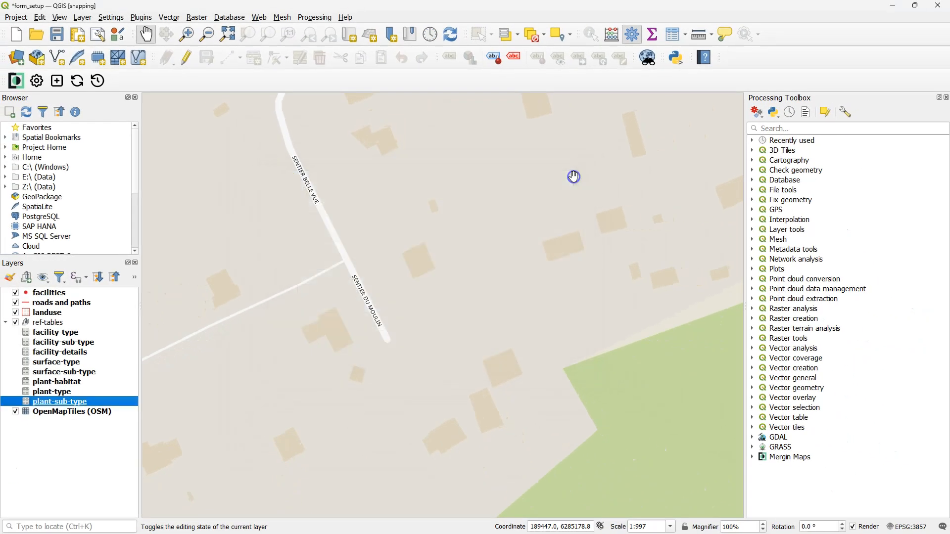
# - Open the landuse layer's attribute form settings and add the habitat field at the start of the Data group
pyautogui.click(46, 313)
pyautogui.rightClick(44, 314)
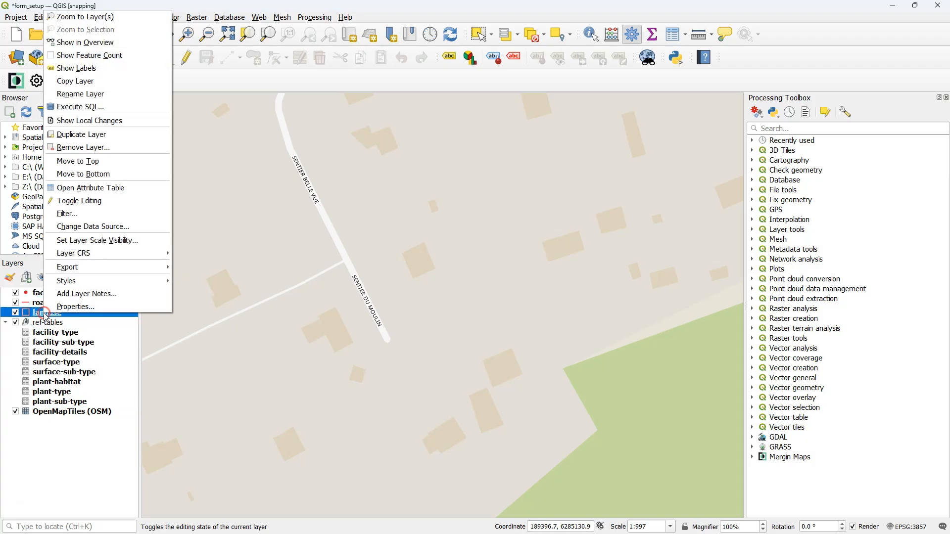
pyautogui.click(73, 307)
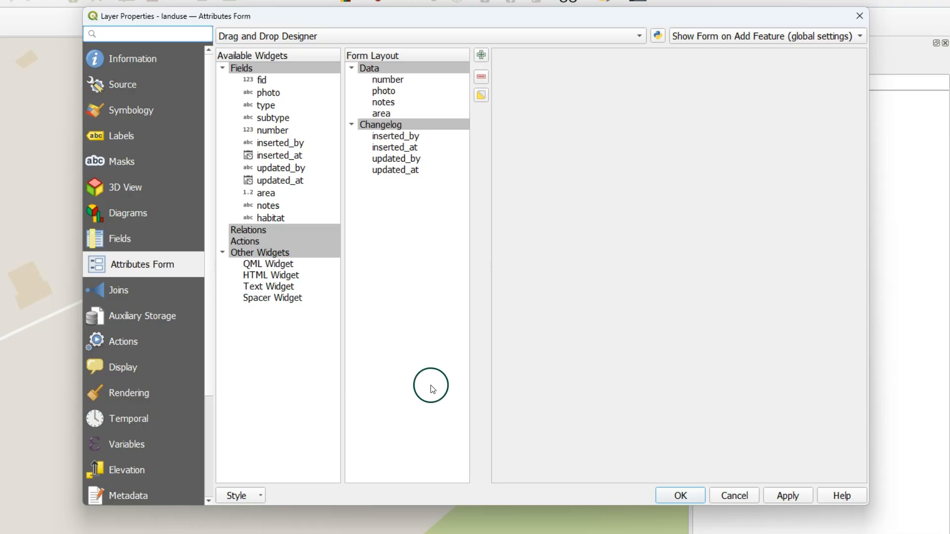
pyautogui.click(266, 219)
pyautogui.moveTo(266, 219); pyautogui.dragTo(420, 74)
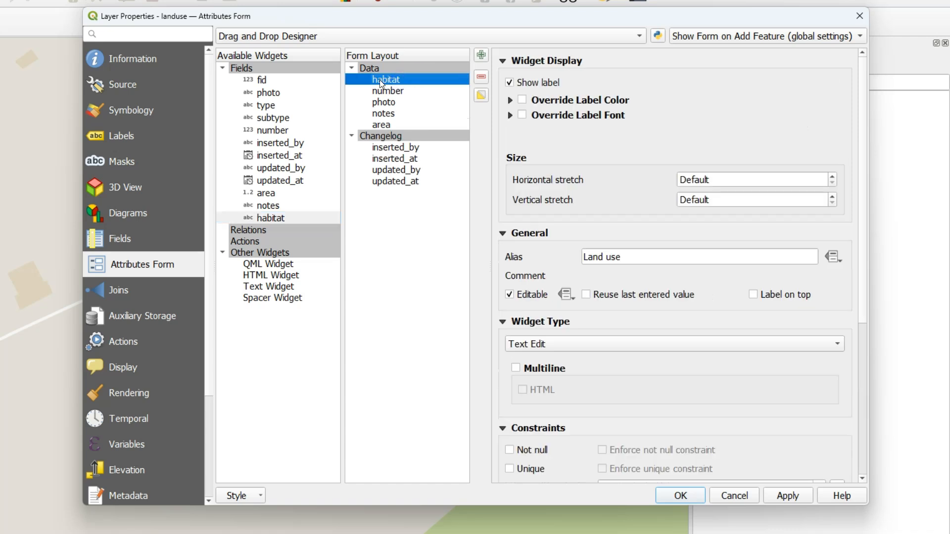
# - Configure the habitat field as a Value Relation to plant-habitat with key column code and value column desc, ordered by value
pyautogui.click(525, 343)
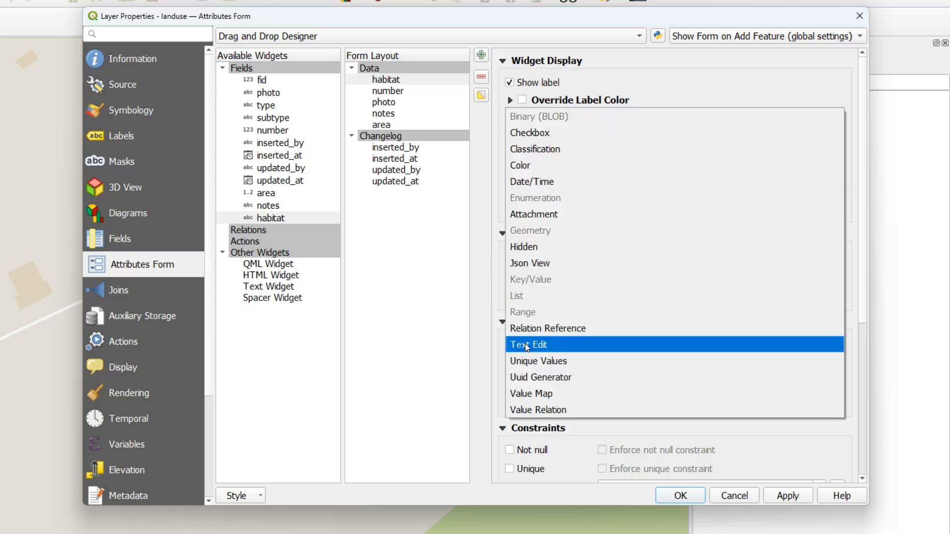
pyautogui.click(528, 408)
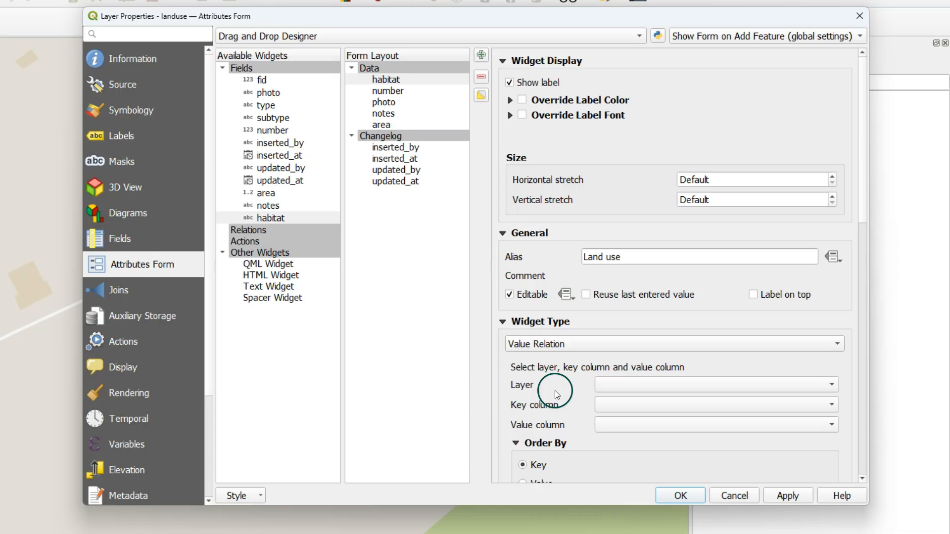
pyautogui.click(610, 385)
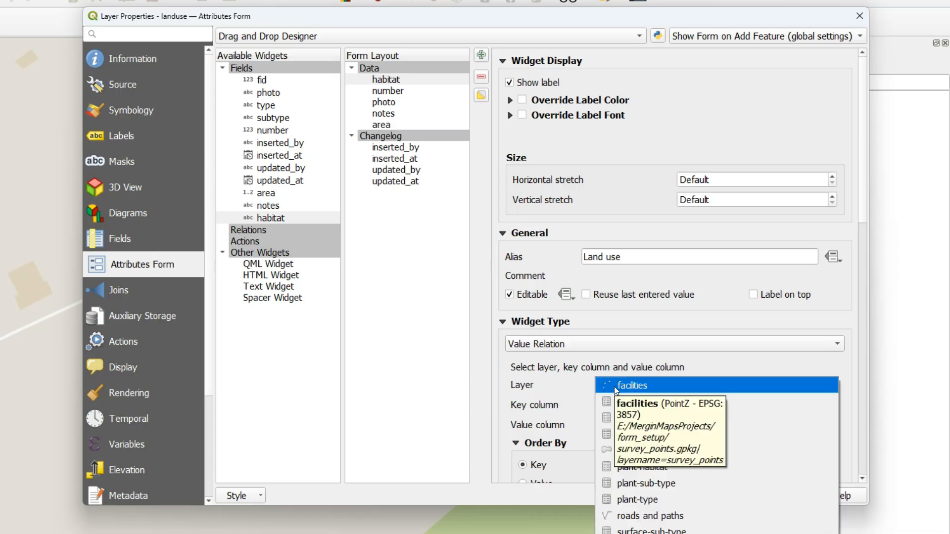
pyautogui.click(654, 465)
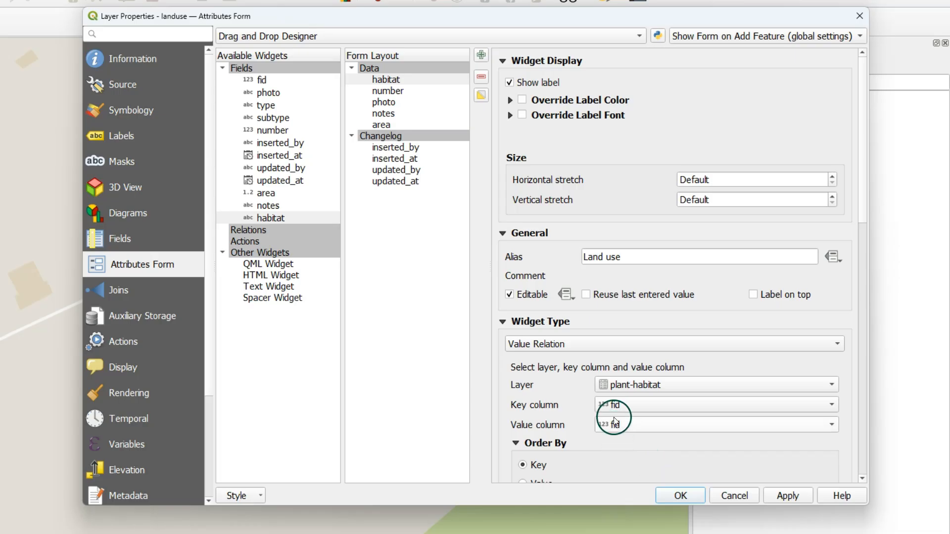
pyautogui.click(612, 404)
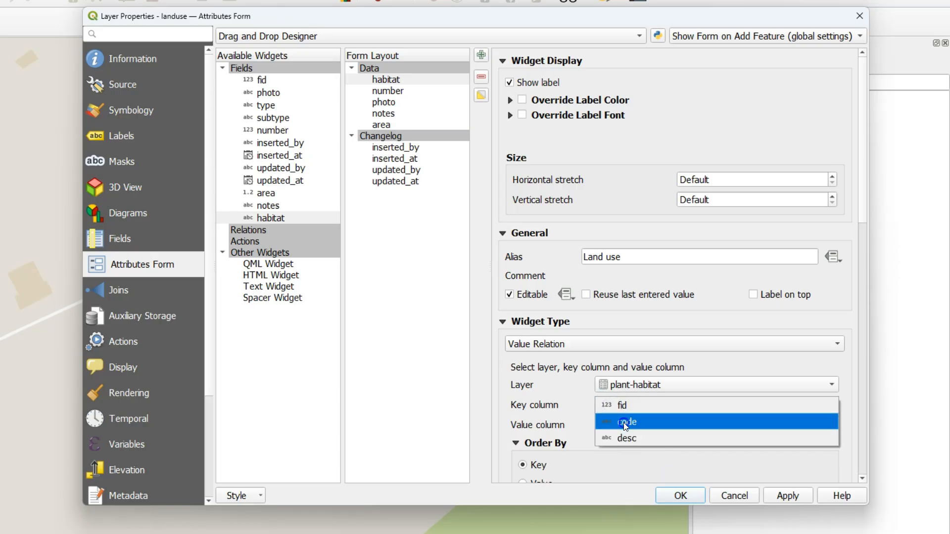
pyautogui.click(625, 423)
pyautogui.click(621, 430)
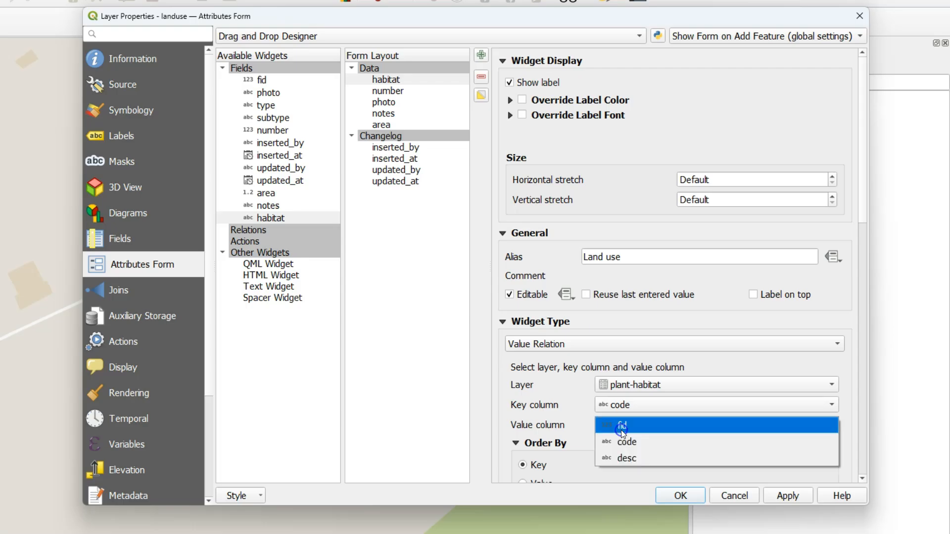
pyautogui.click(631, 457)
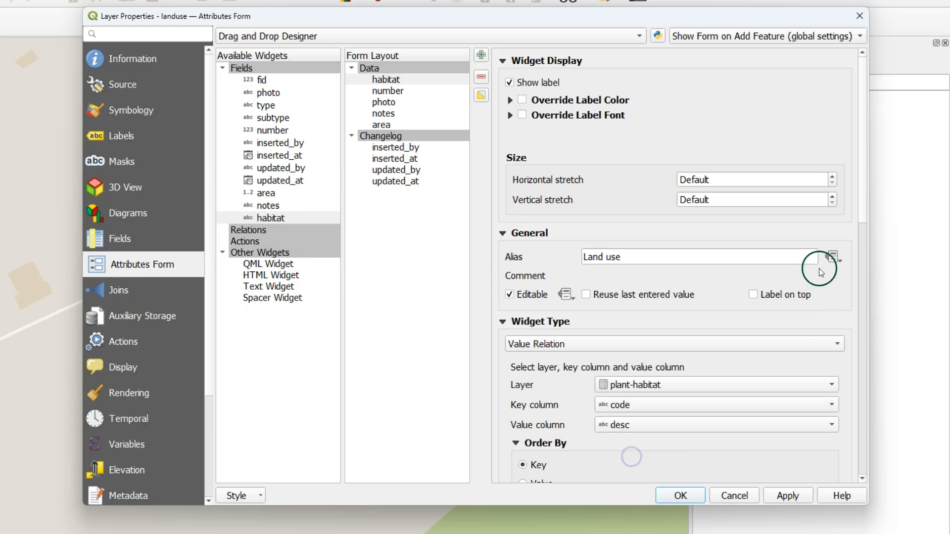
pyautogui.scroll(-3, 862, 226)
pyautogui.moveTo(862, 226); pyautogui.dragTo(857, 278)
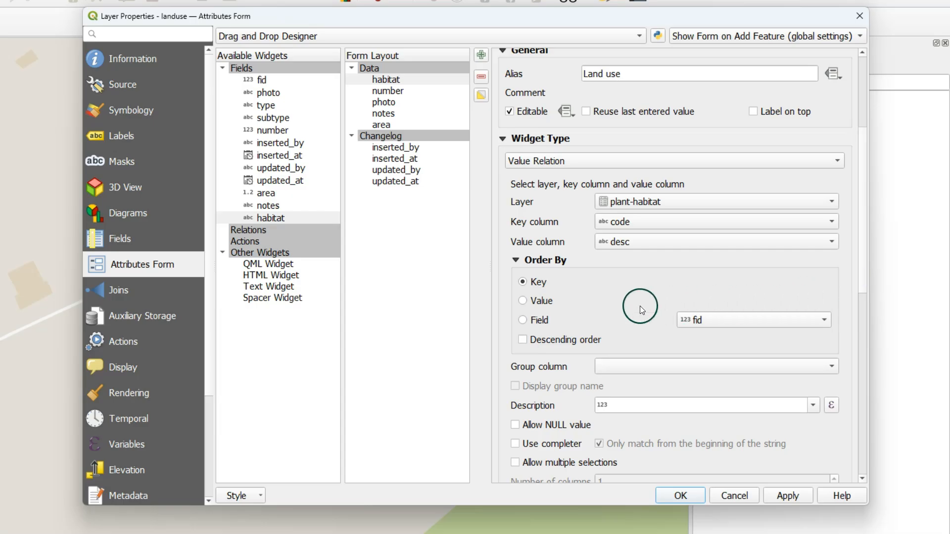
pyautogui.click(524, 301)
# - Add the type field below habitat in the Data group and set its widget type to Value Relation
pyautogui.moveTo(262, 105); pyautogui.dragTo(413, 85)
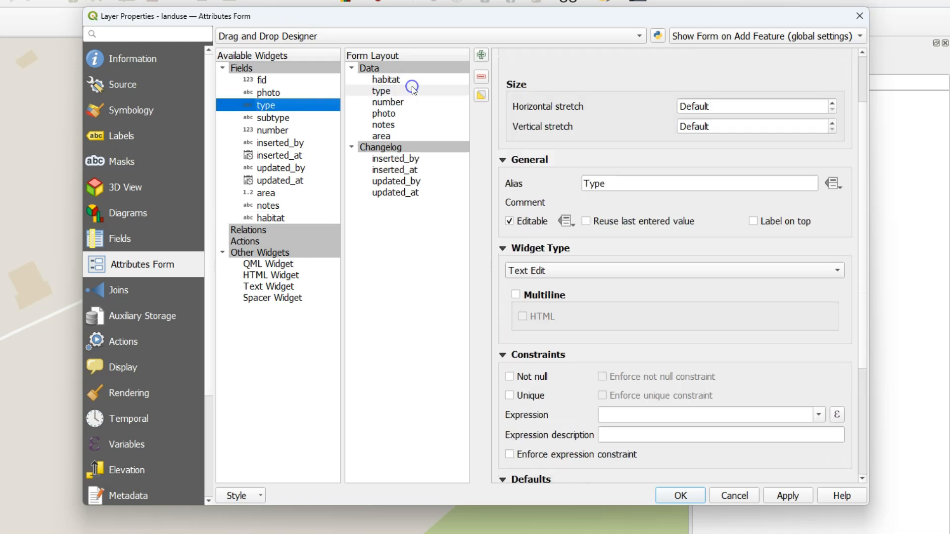
pyautogui.click(387, 90)
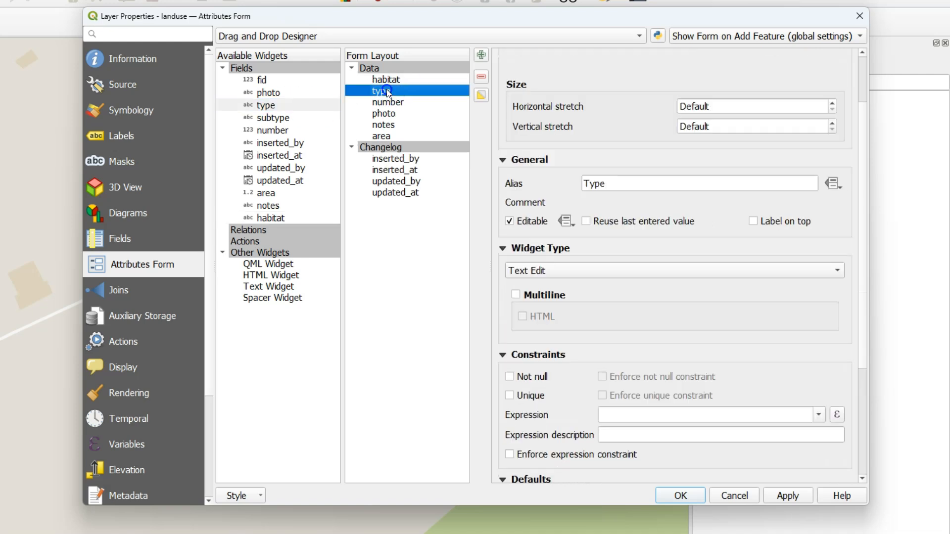
pyautogui.click(546, 274)
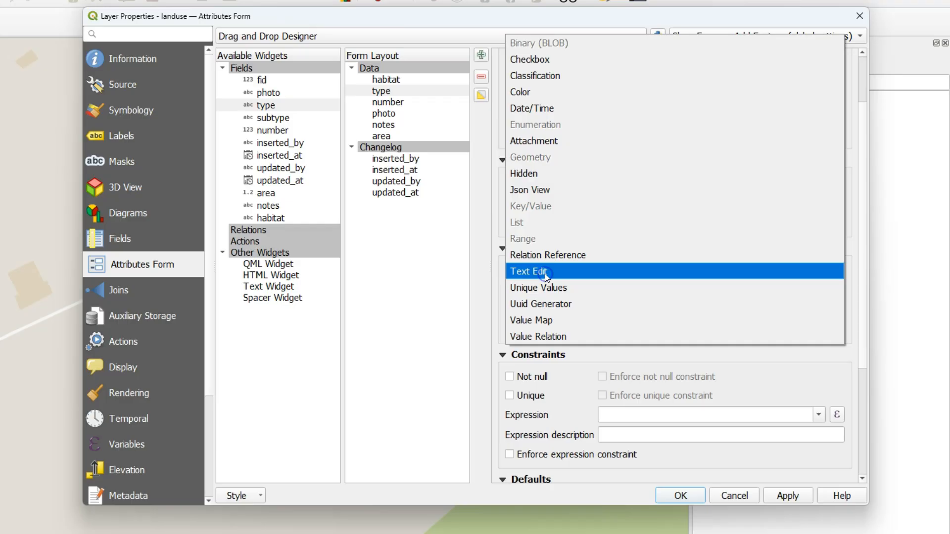
pyautogui.click(542, 337)
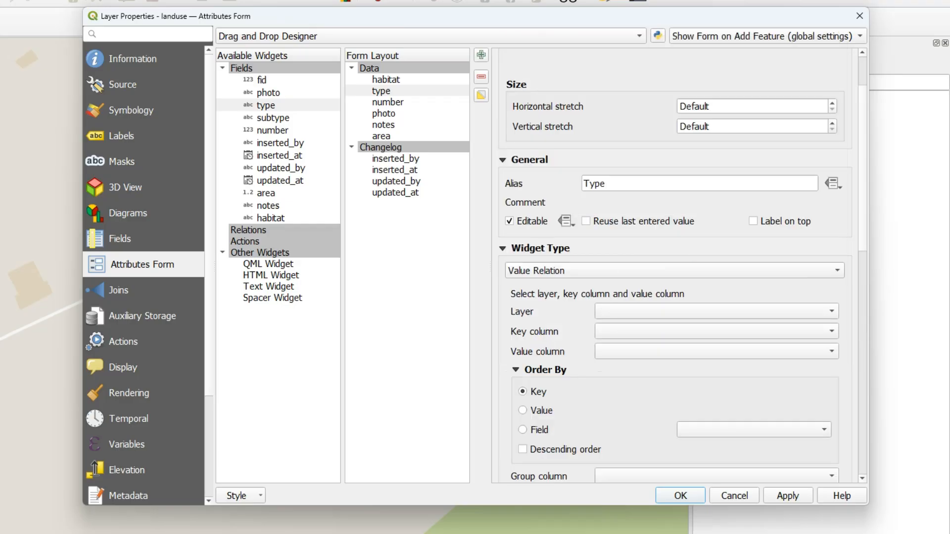
# - Relate the type field to the plant-type layer with key column Code and value column Description
pyautogui.click(622, 311)
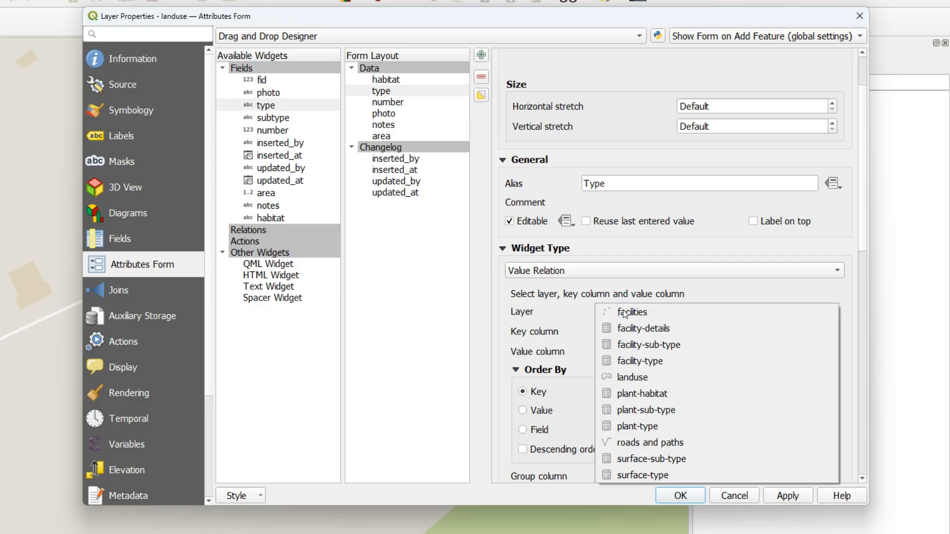
pyautogui.click(639, 426)
pyautogui.click(613, 331)
pyautogui.click(624, 347)
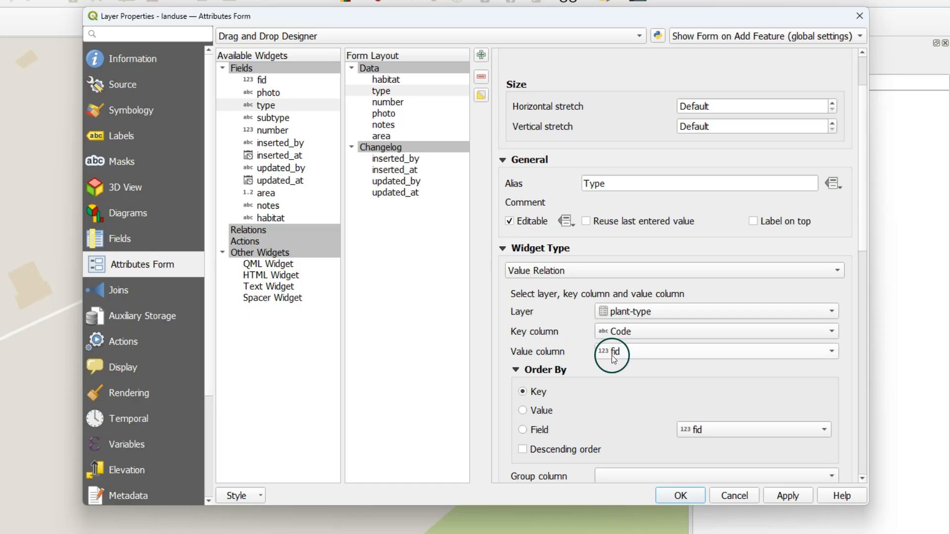
pyautogui.click(611, 355)
pyautogui.click(621, 379)
# - Open the type field's filter expression for editing and begin it with the "habitat-code" field followed by an equals operator
pyautogui.scroll(-5, 626, 378)
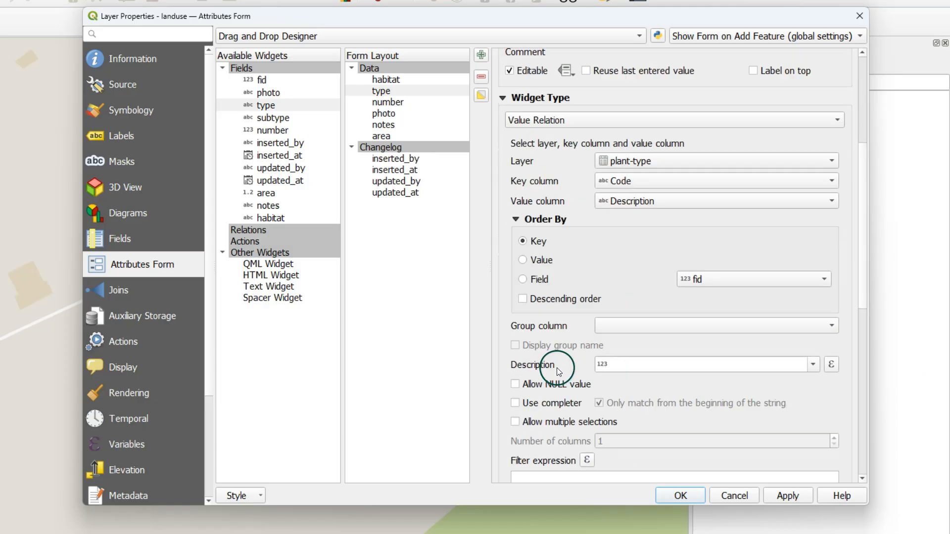
pyautogui.scroll(-1, 562, 364)
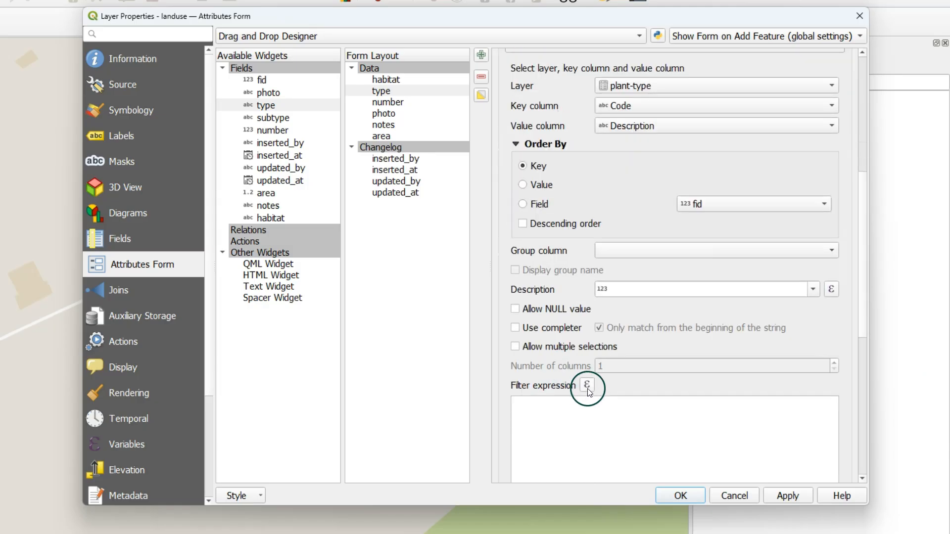
pyautogui.scroll(-1, 600, 396)
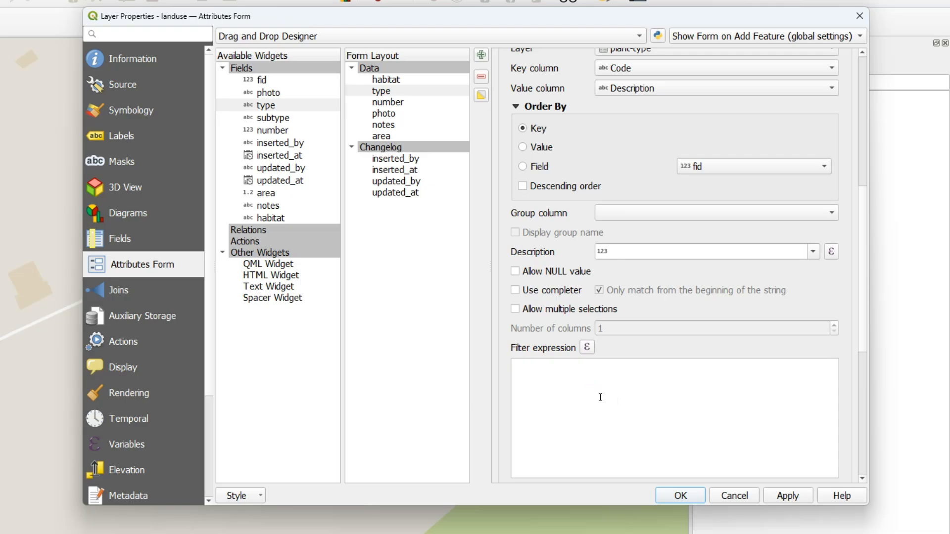
pyautogui.click(588, 347)
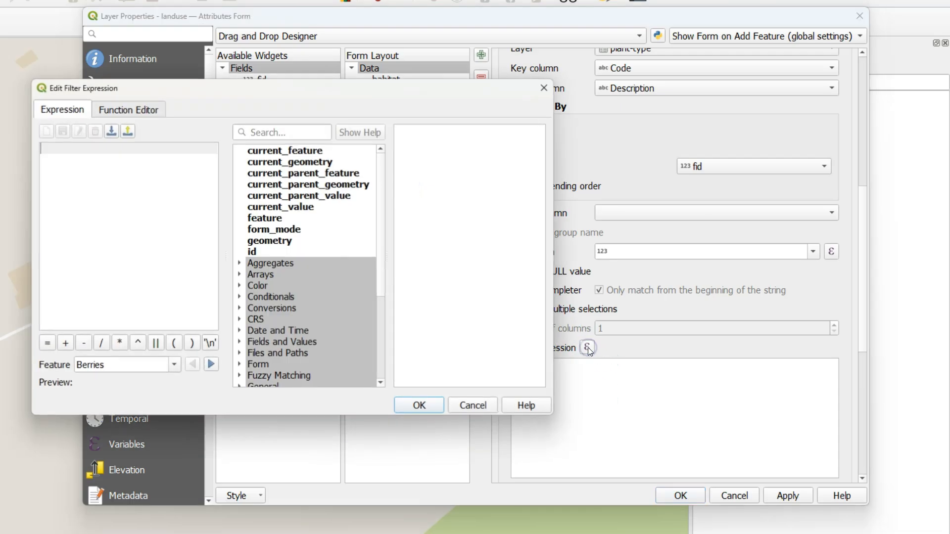
pyautogui.click(239, 340)
pyautogui.scroll(-3, 347, 275)
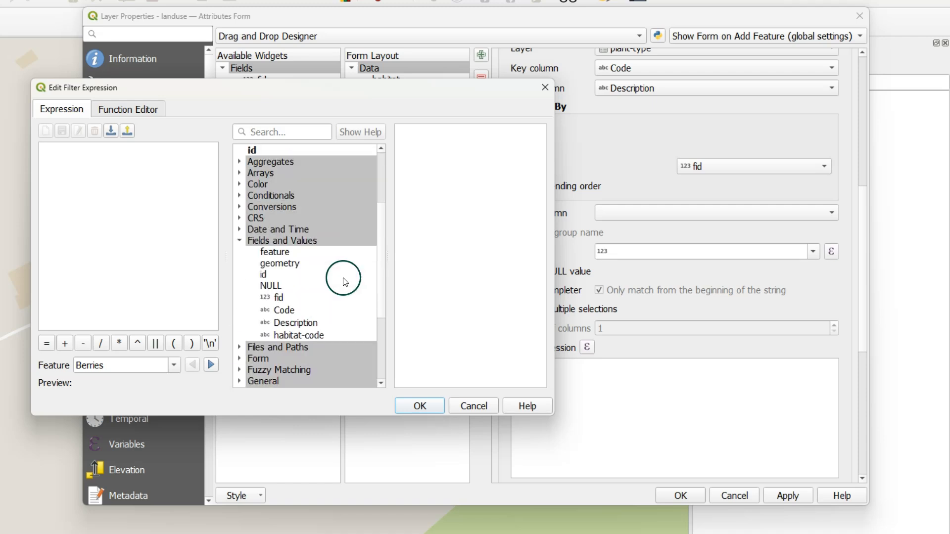
pyautogui.doubleClick(299, 335)
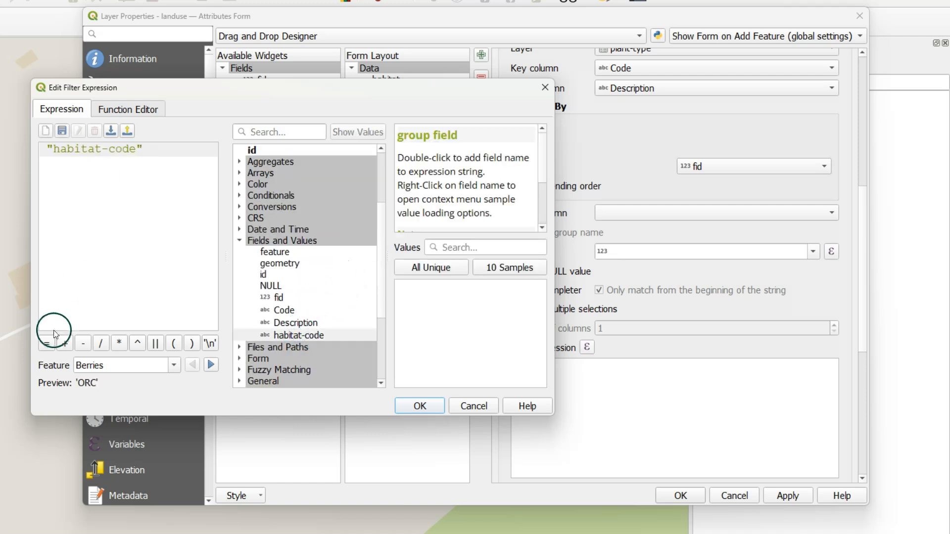
pyautogui.click(46, 344)
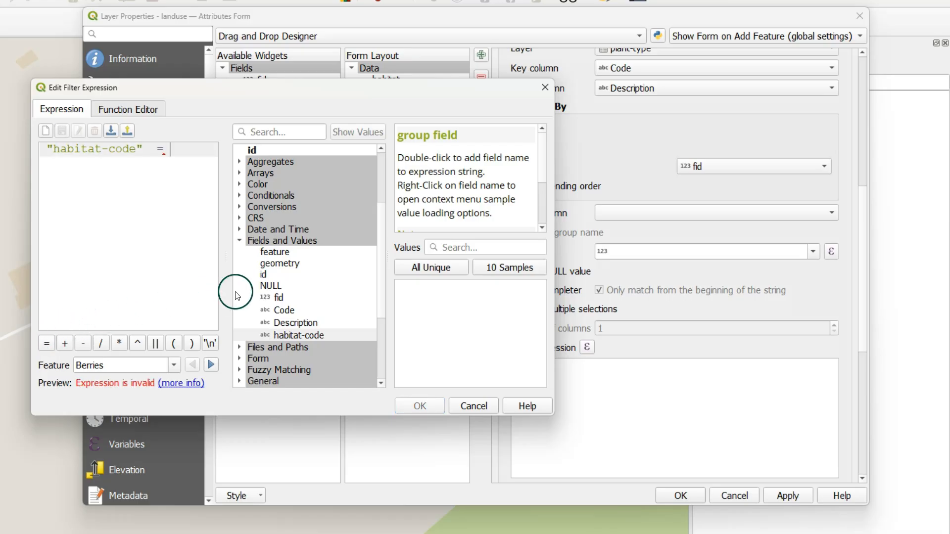
# - Complete the type field's filter expression with current_value( 'habitat' ) and accept it
pyautogui.scroll(3, 291, 246)
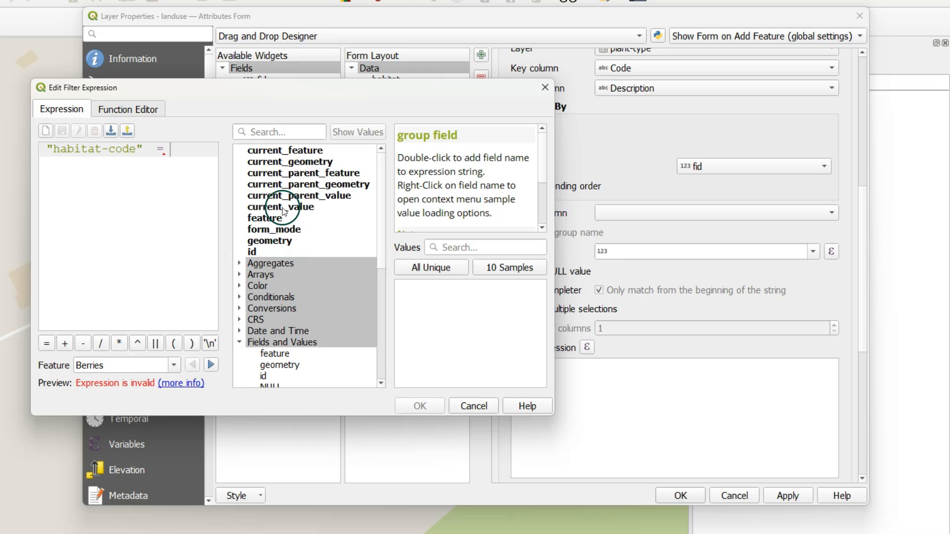
pyautogui.click(296, 208)
pyautogui.doubleClick(295, 208)
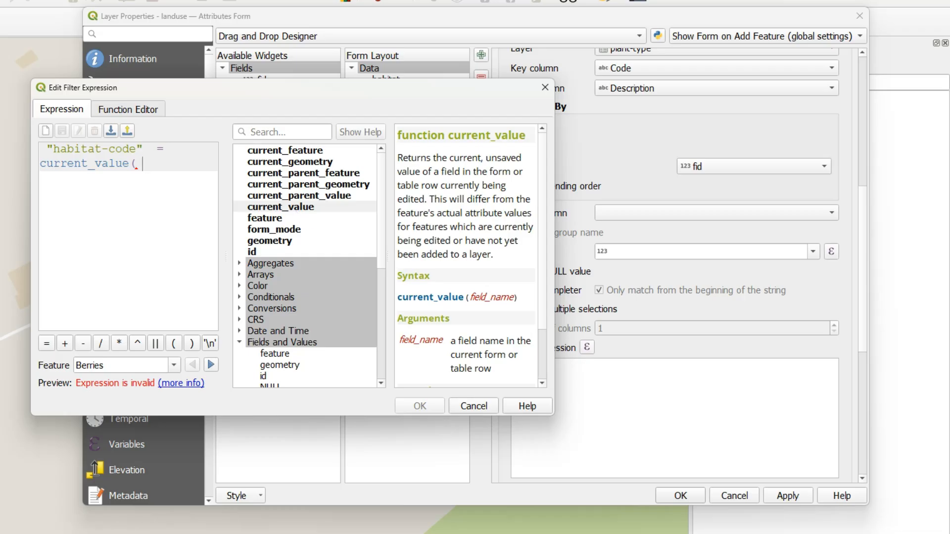
pyautogui.write("'habit")
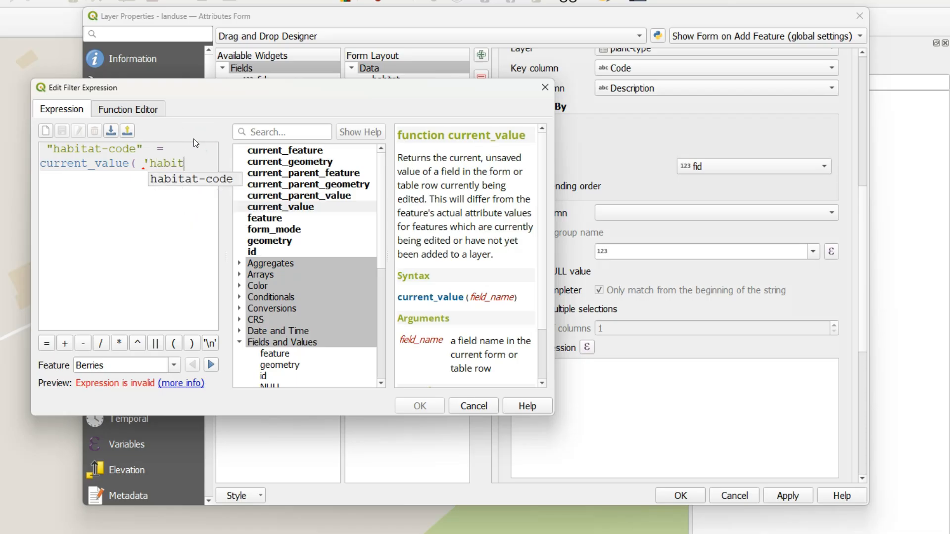
pyautogui.write("'")
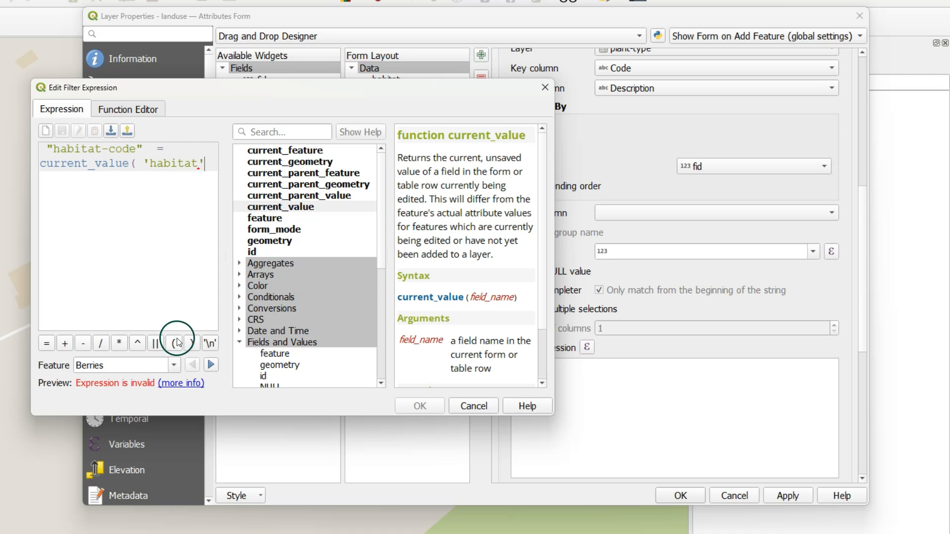
pyautogui.click(191, 343)
pyautogui.click(420, 406)
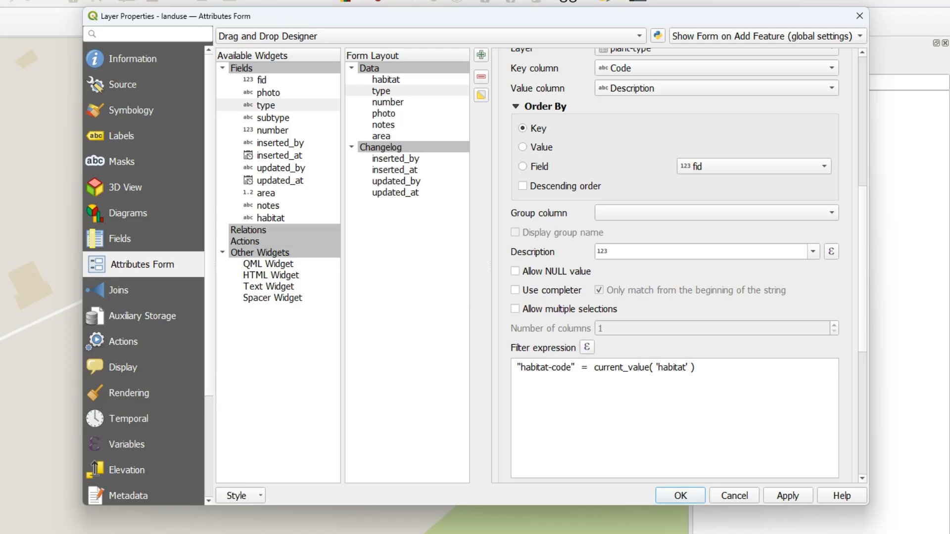
# - Add the subtype field below type in the Data group and set its widget type to Value Relation
pyautogui.click(275, 119)
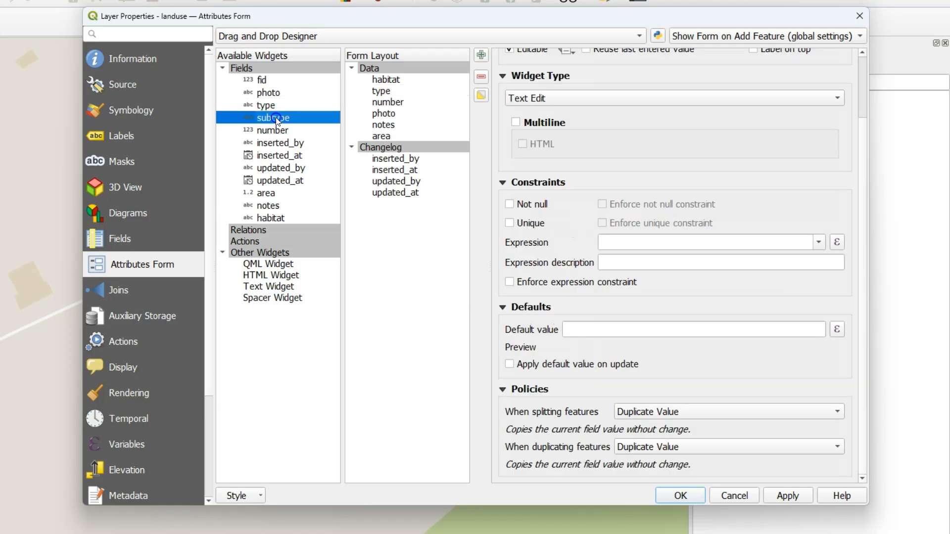
pyautogui.moveTo(275, 119); pyautogui.dragTo(418, 96)
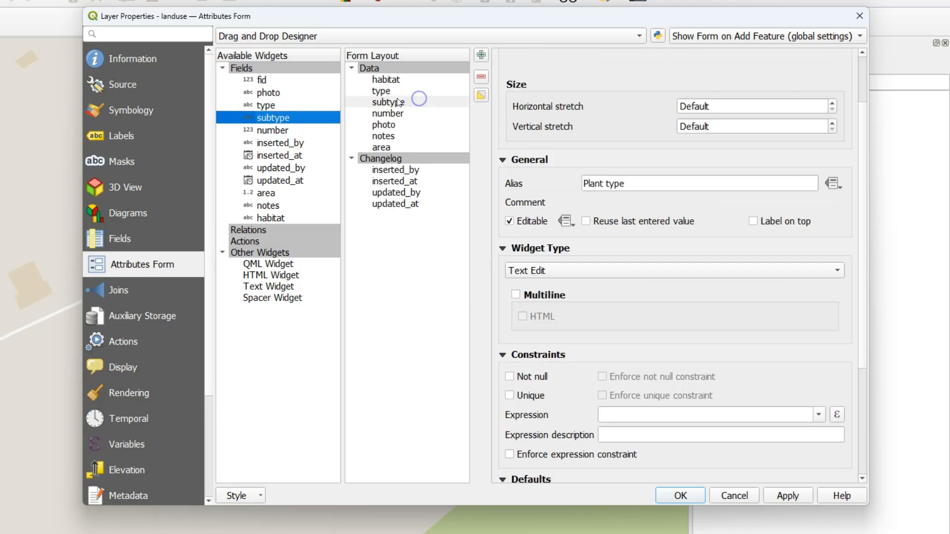
pyautogui.click(391, 102)
pyautogui.click(519, 270)
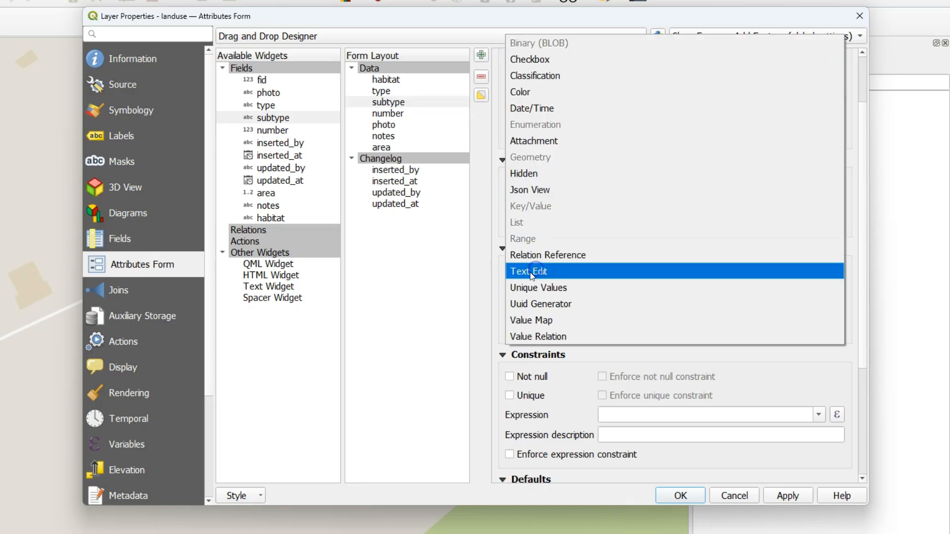
pyautogui.click(543, 335)
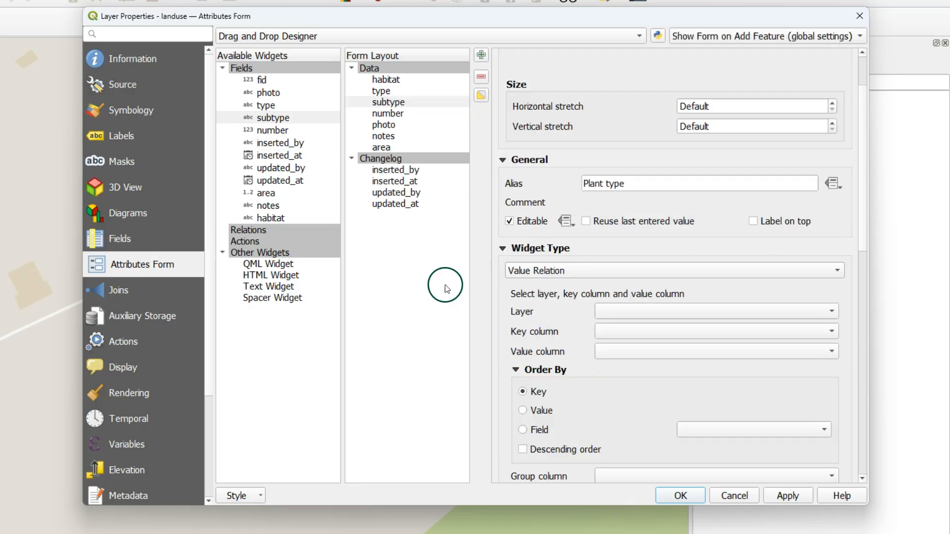
# - Relate the subtype field to the plant-sub-type layer with Species as the value column
pyautogui.click(661, 310)
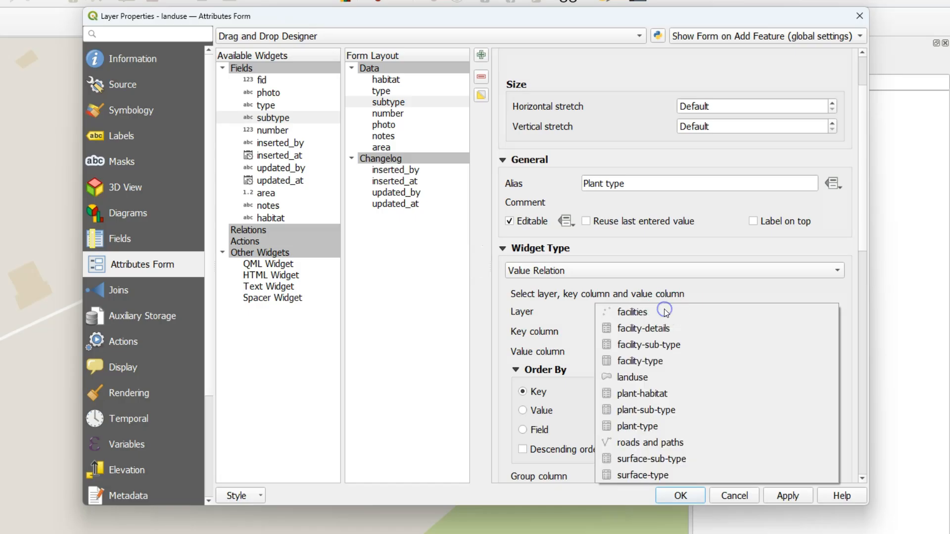
pyautogui.click(642, 410)
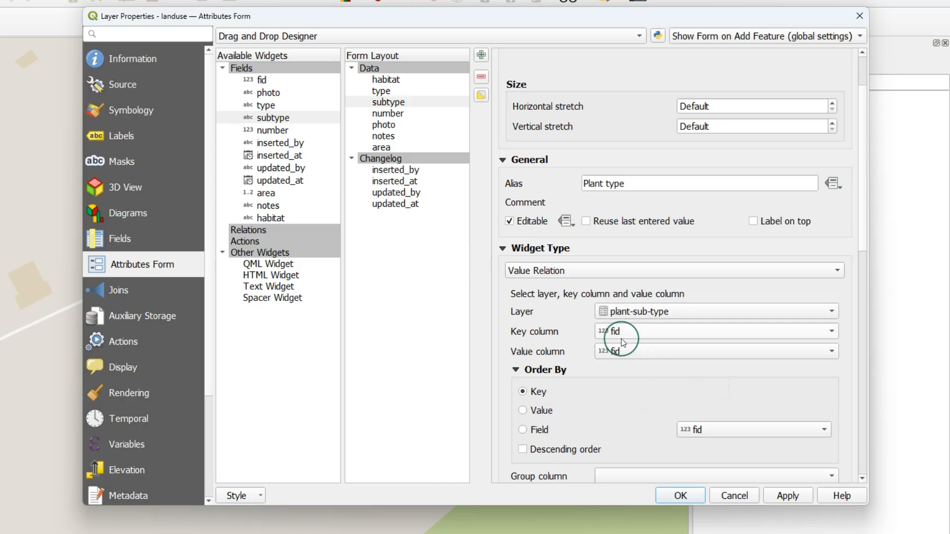
pyautogui.click(614, 356)
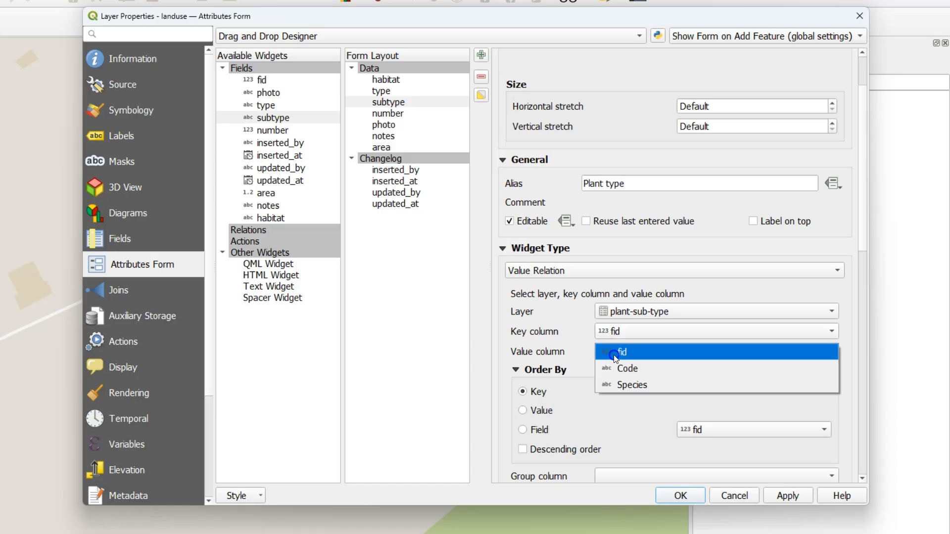
pyautogui.click(629, 388)
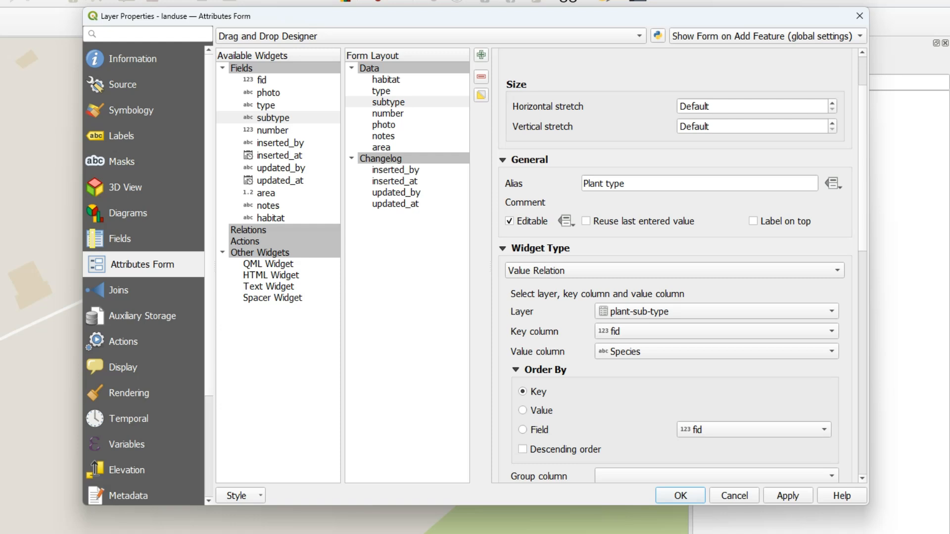
# - Set the subtype field's filter expression to "Code" = current_value( 'type' )
pyautogui.scroll(-2, 548, 364)
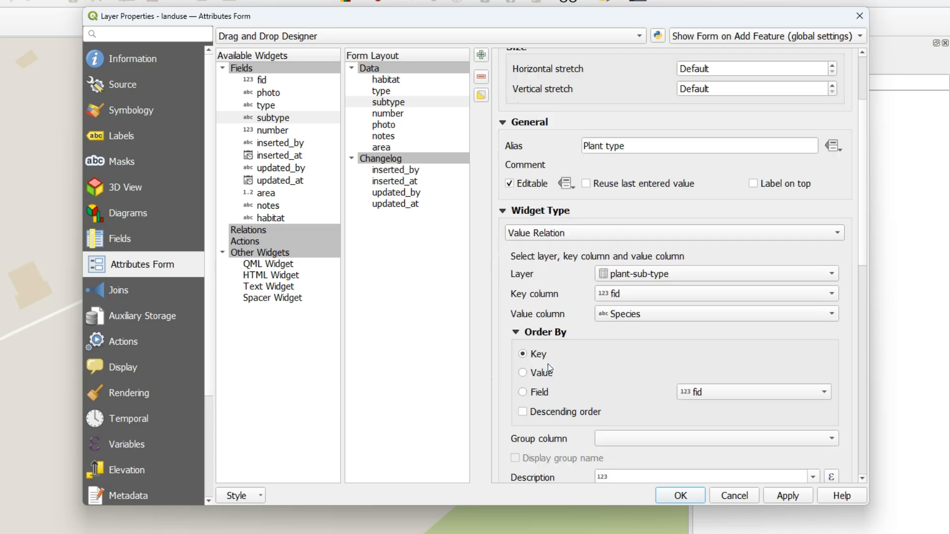
pyautogui.scroll(-6, 548, 364)
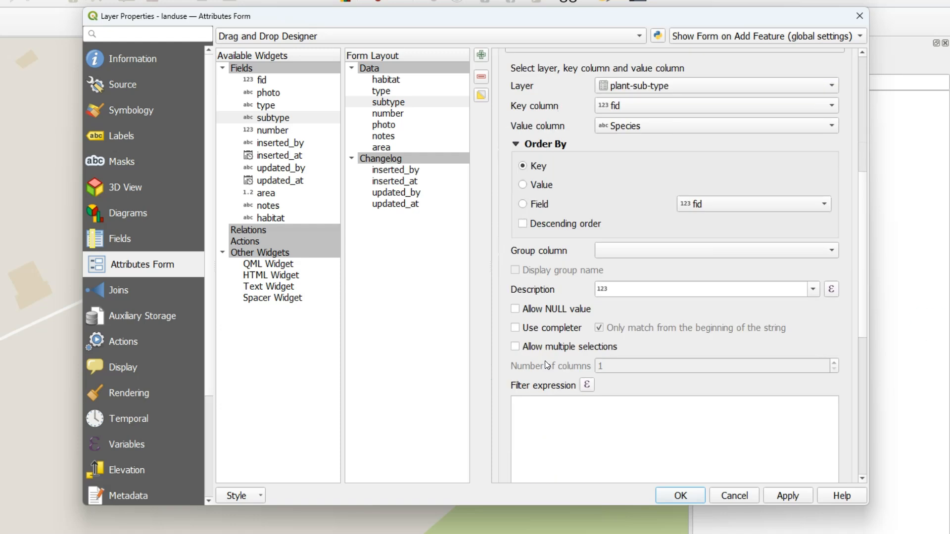
pyautogui.click(584, 305)
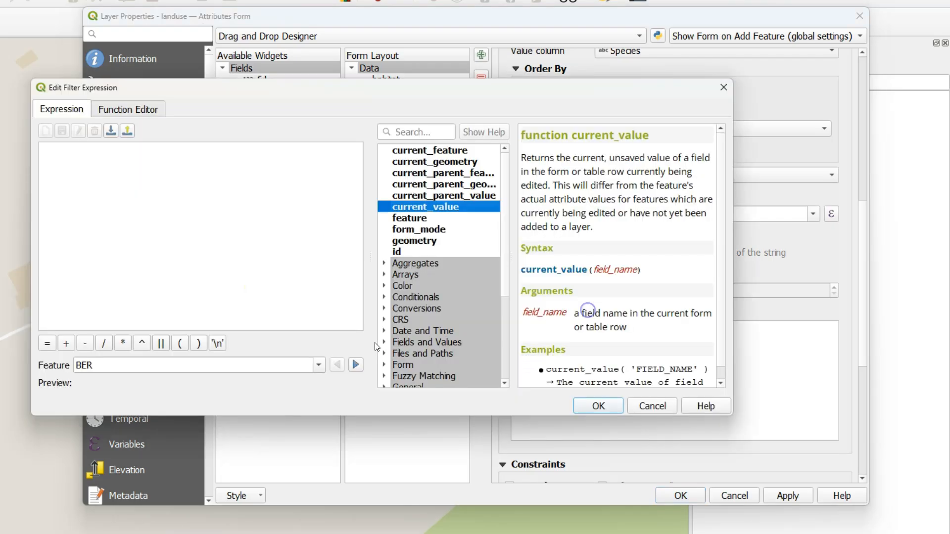
pyautogui.click(385, 339)
pyautogui.scroll(-2, 420, 336)
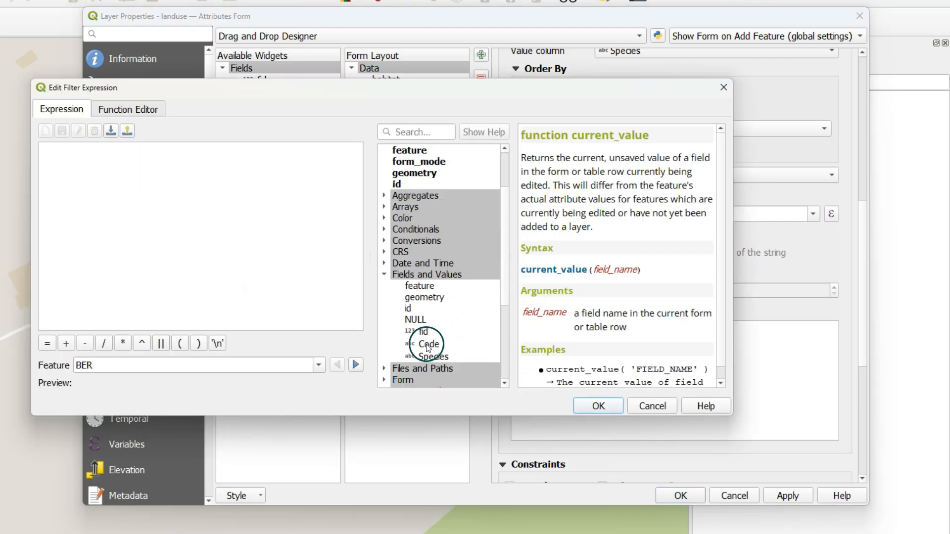
pyautogui.doubleClick(428, 345)
pyautogui.click(47, 344)
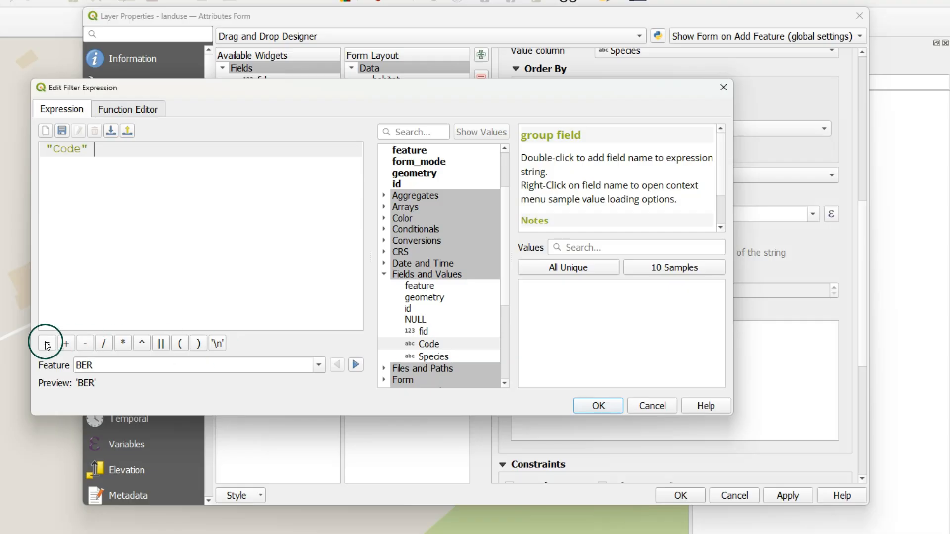
pyautogui.scroll(2, 429, 242)
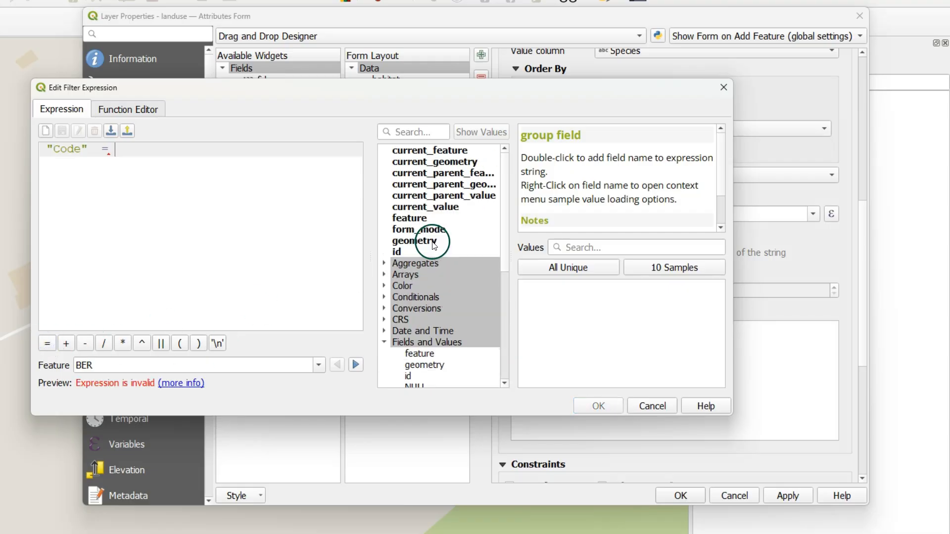
pyautogui.doubleClick(437, 212)
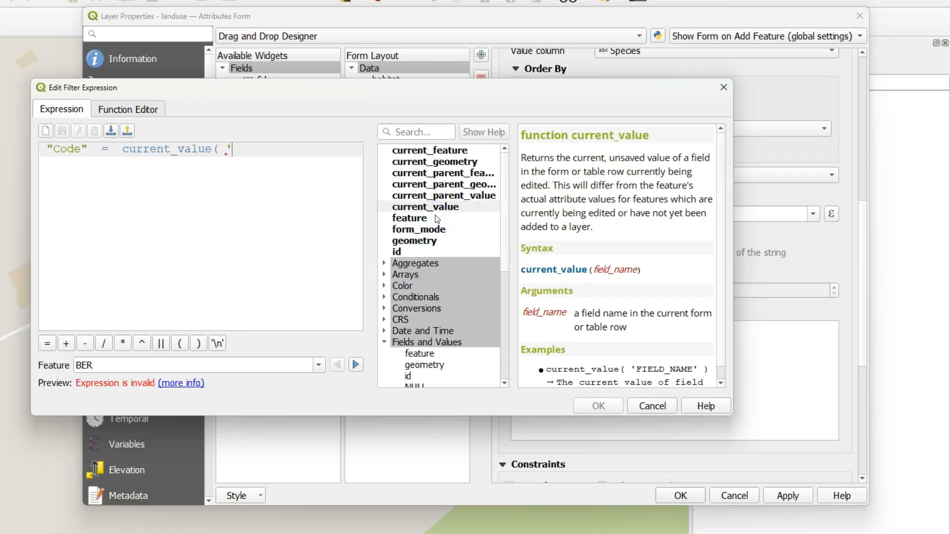
pyautogui.write("'type")
pyautogui.click(199, 343)
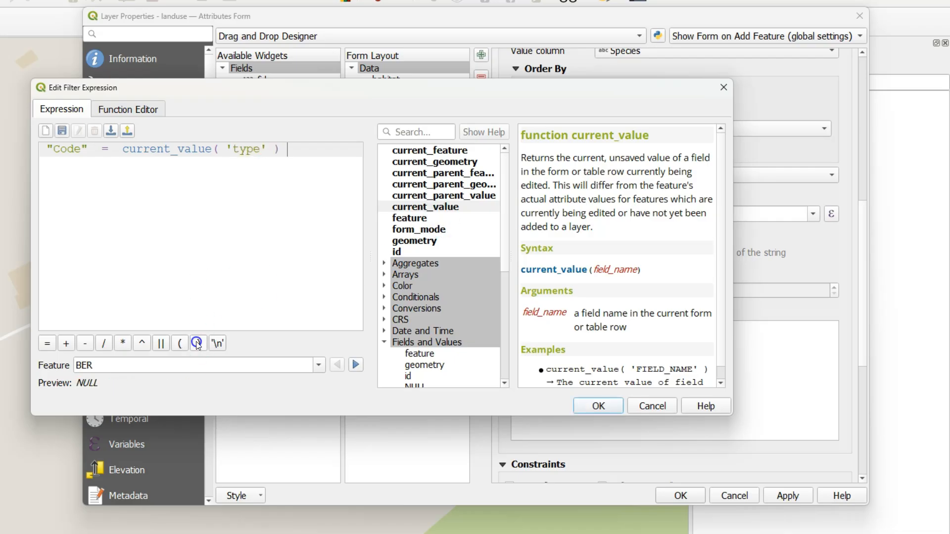
pyautogui.click(599, 405)
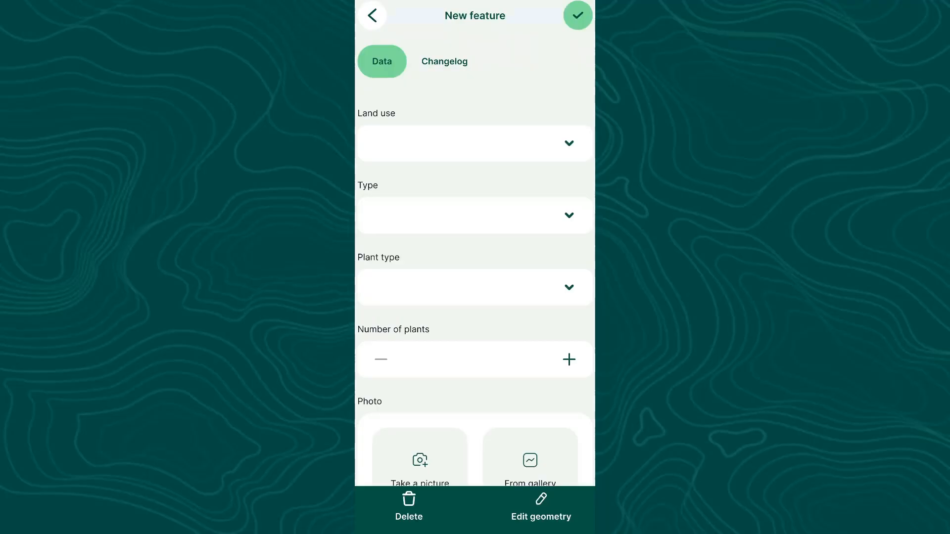
# - In the mobile app's new feature form, set Land use to Farmland and Type to Vegetables
pyautogui.click(570, 149)
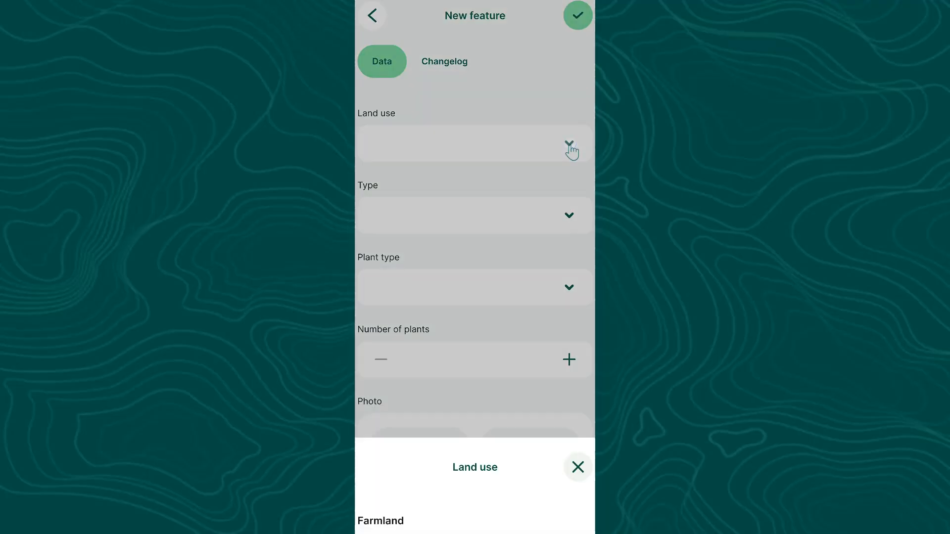
pyautogui.click(371, 402)
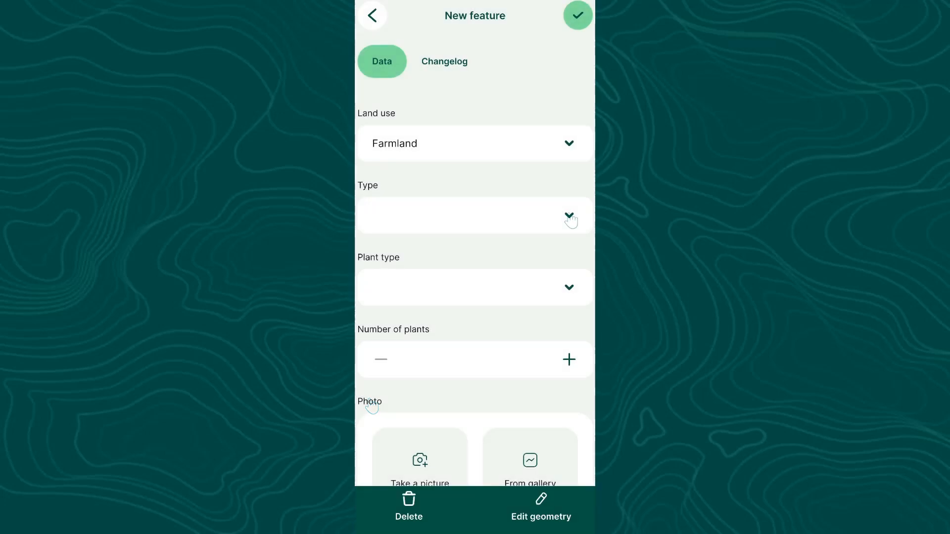
pyautogui.click(568, 217)
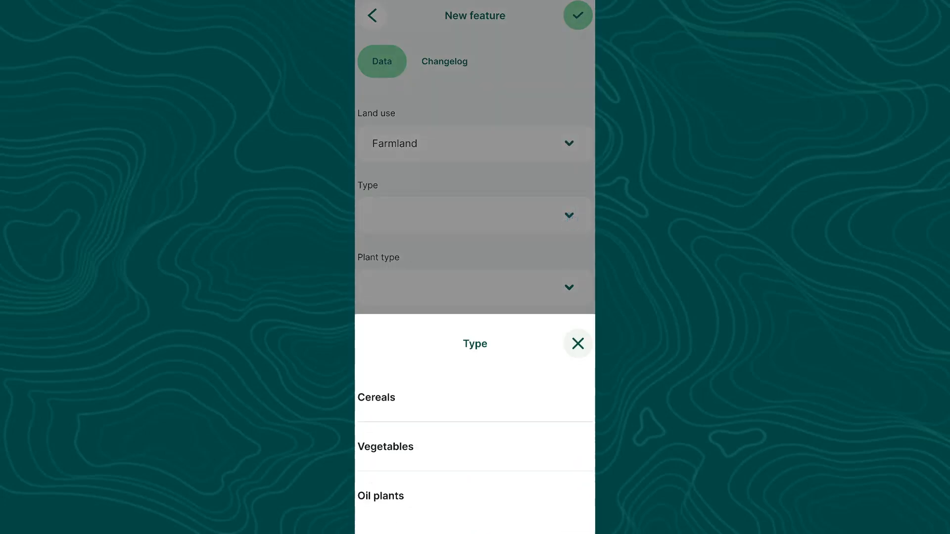
pyautogui.click(382, 455)
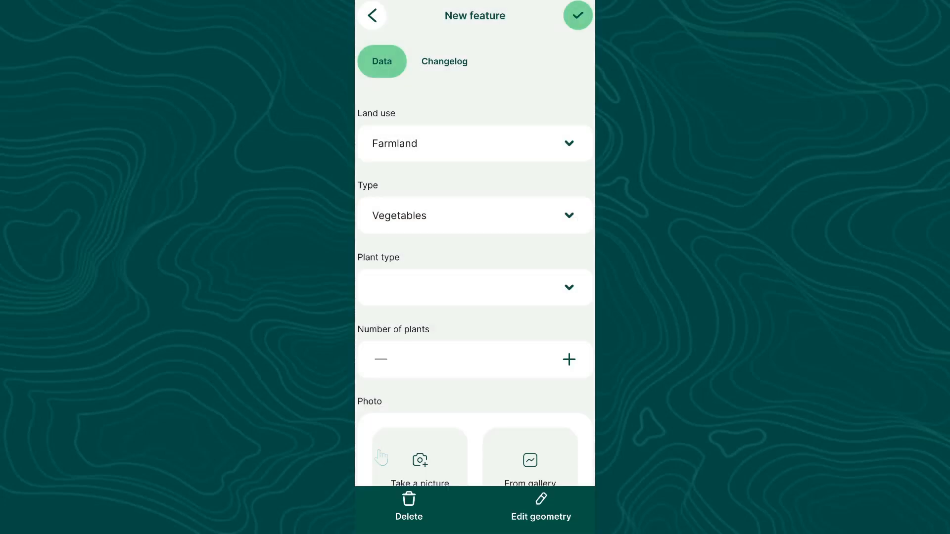
# - Set the new feature's Land use to Orchard and its Type to Fruit trees
pyautogui.click(569, 147)
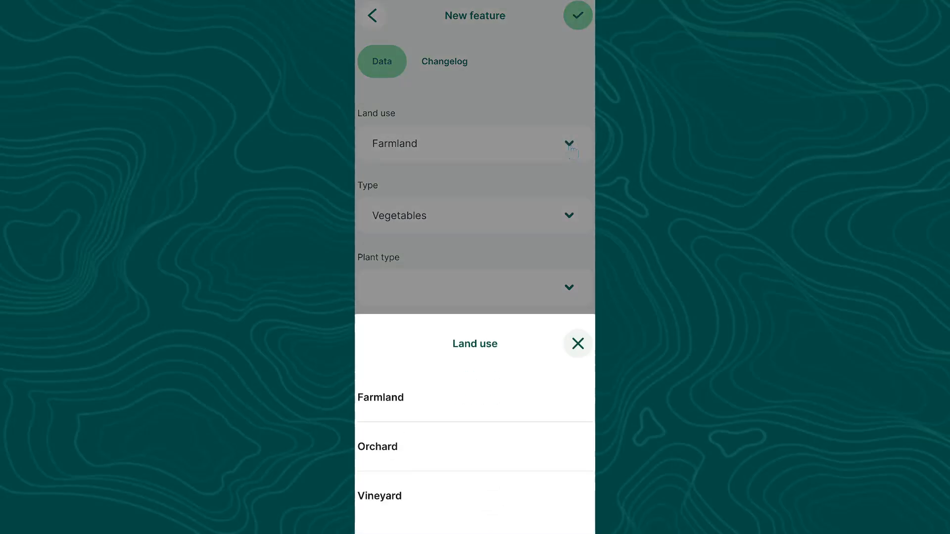
pyautogui.click(376, 452)
pyautogui.click(564, 218)
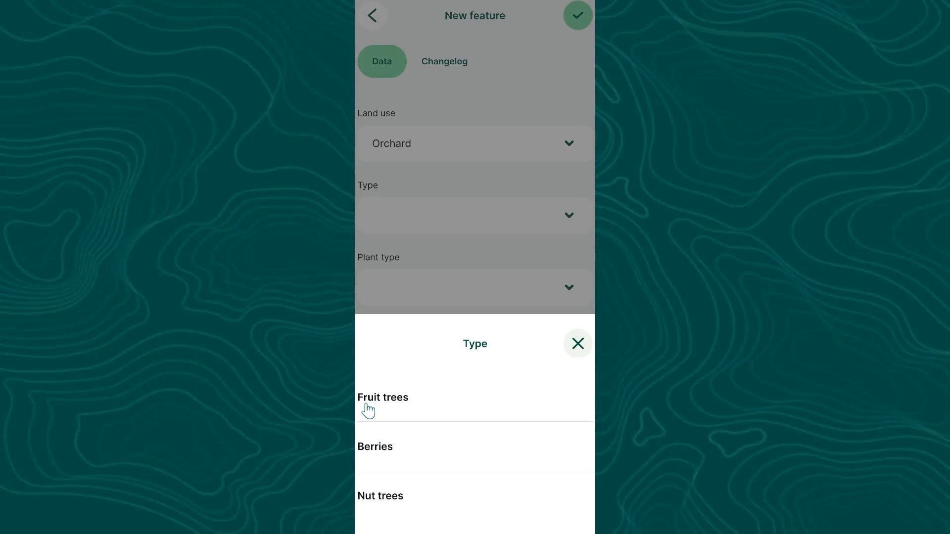
pyautogui.click(365, 410)
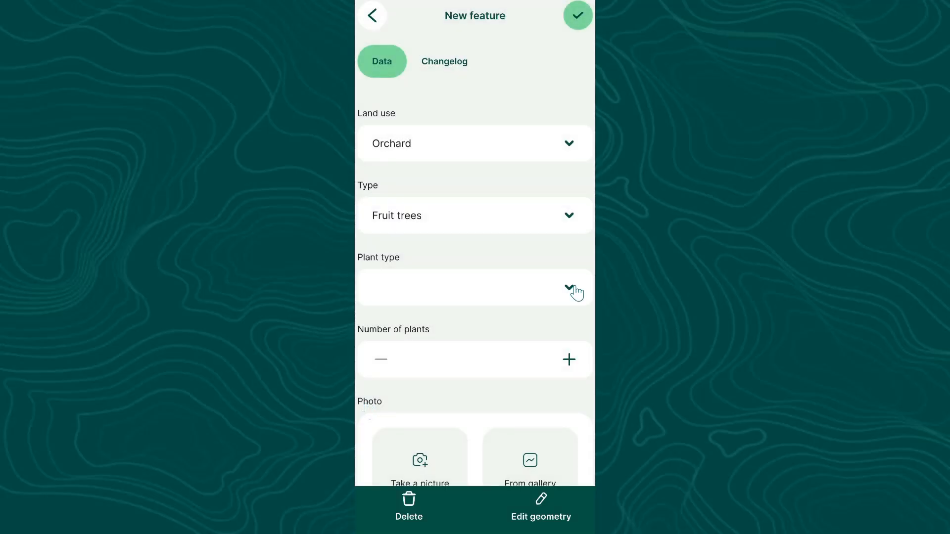
# - Set the new orchard feature's Plant type to Peach
pyautogui.click(574, 288)
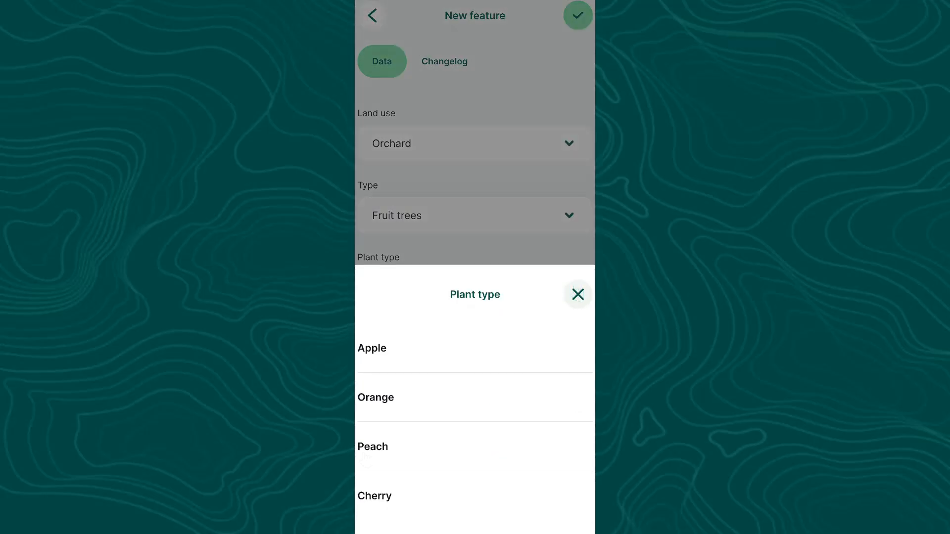
pyautogui.click(365, 457)
# - Set the new feature's Land use to Farmland, its Type to Cereals and its Plant type to Barley
pyautogui.click(565, 157)
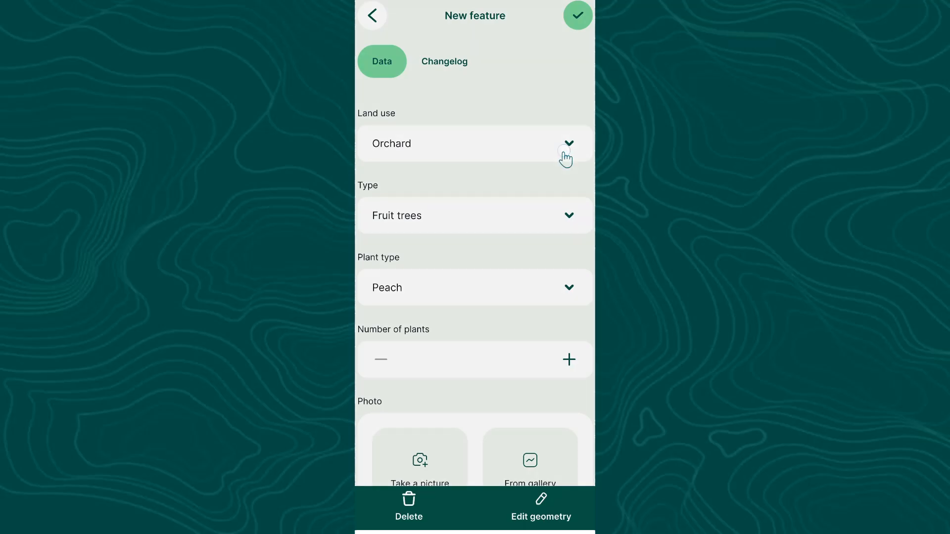
pyautogui.click(369, 402)
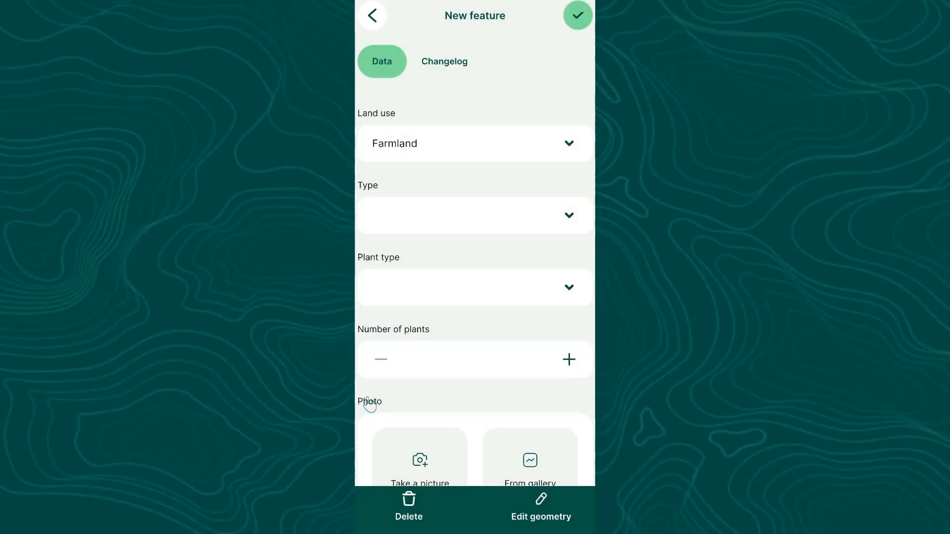
pyautogui.click(568, 216)
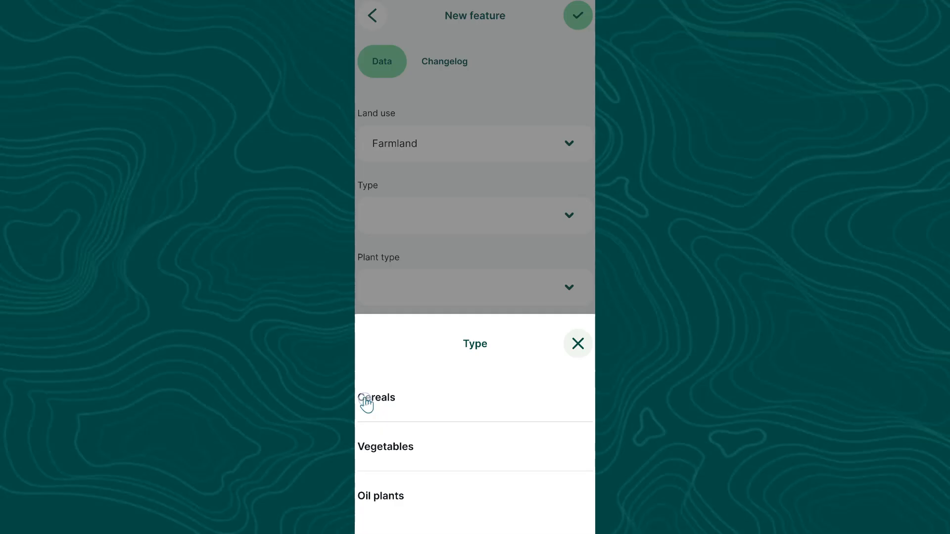
pyautogui.click(366, 402)
pyautogui.click(569, 287)
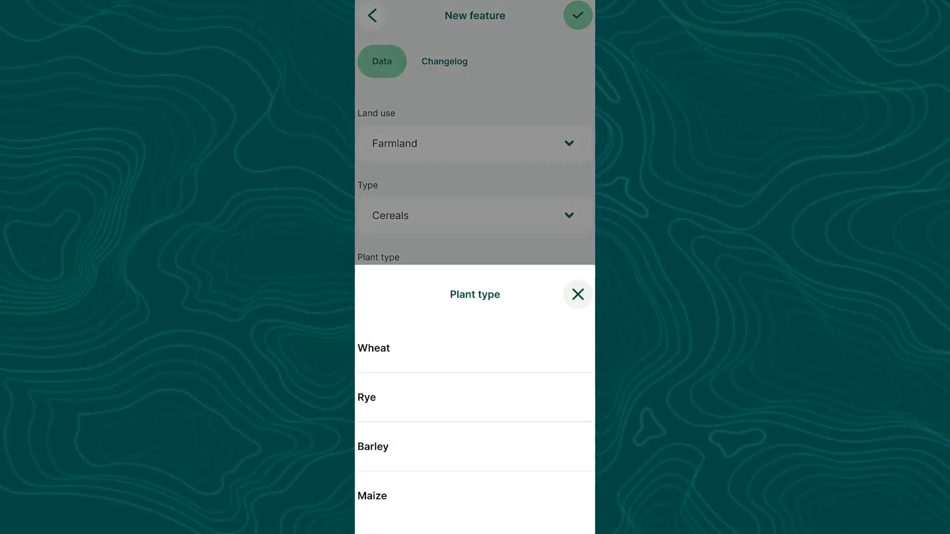
pyautogui.click(370, 458)
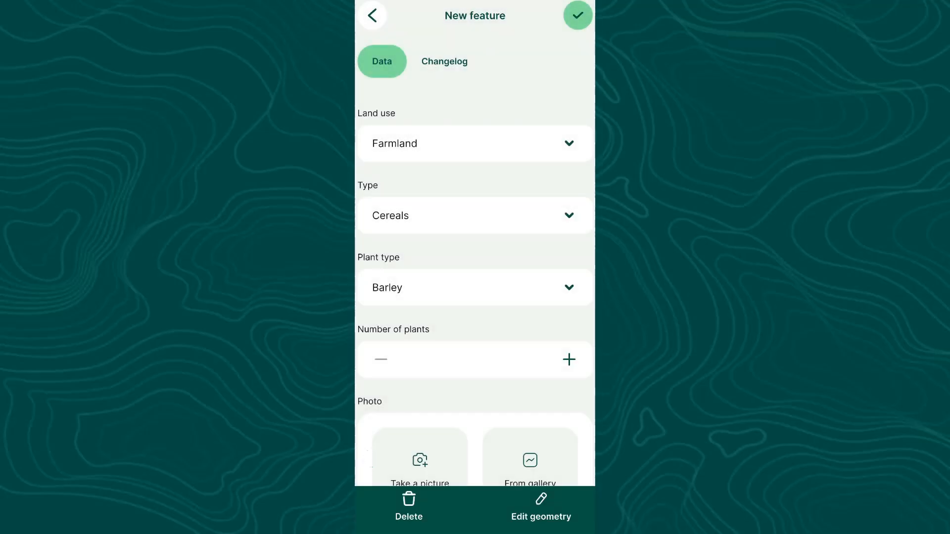